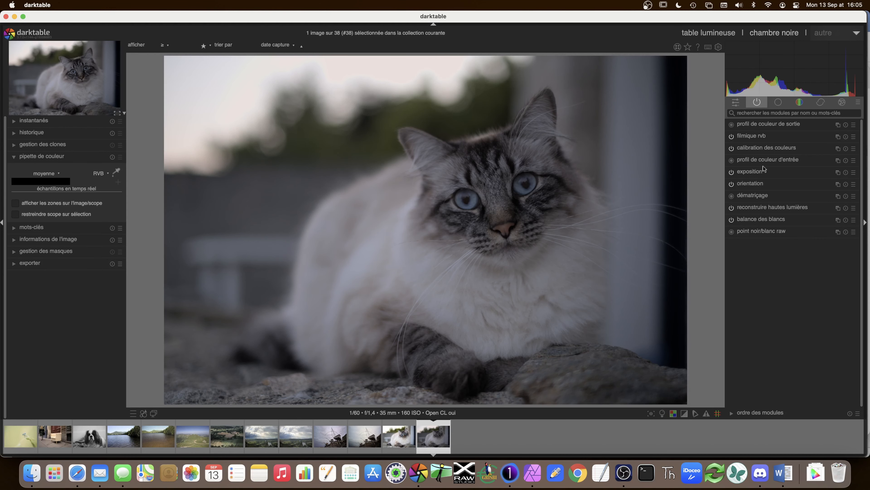
Examine the scene settings of the filmique rvb module and the description of calibration des couleurs
mouse_move(753, 141)
left_click(753, 137)
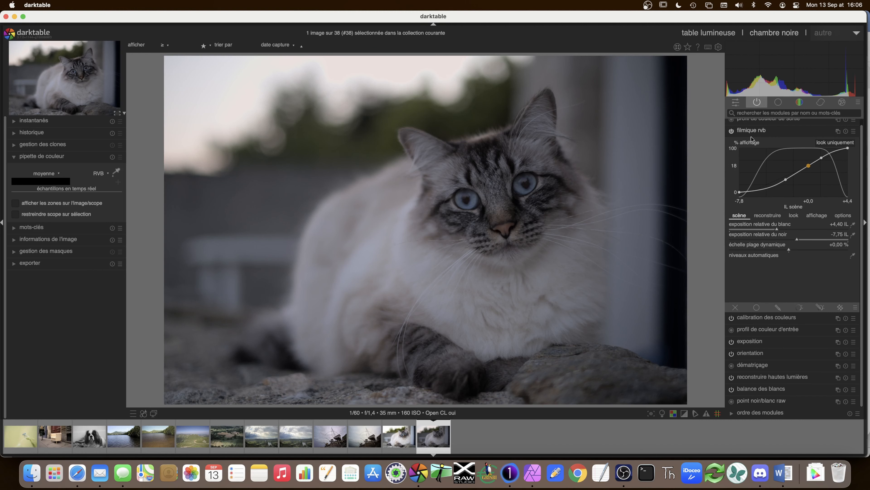
left_click(752, 134)
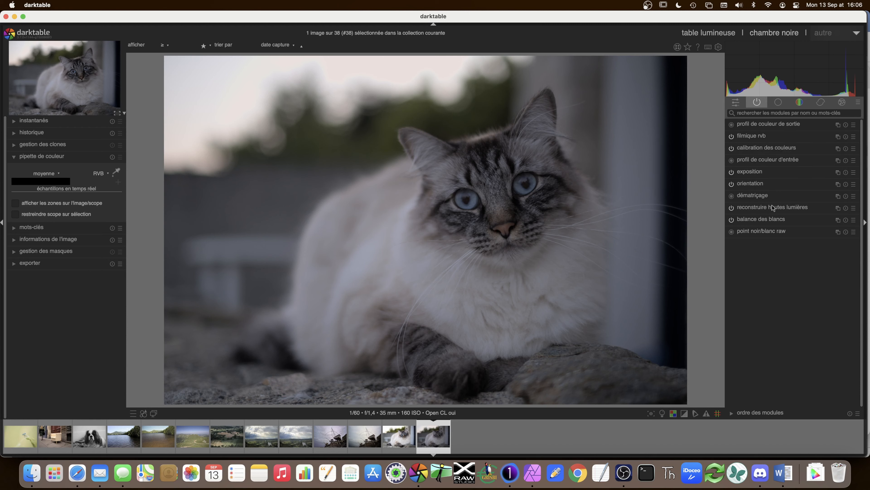
mouse_move(753, 151)
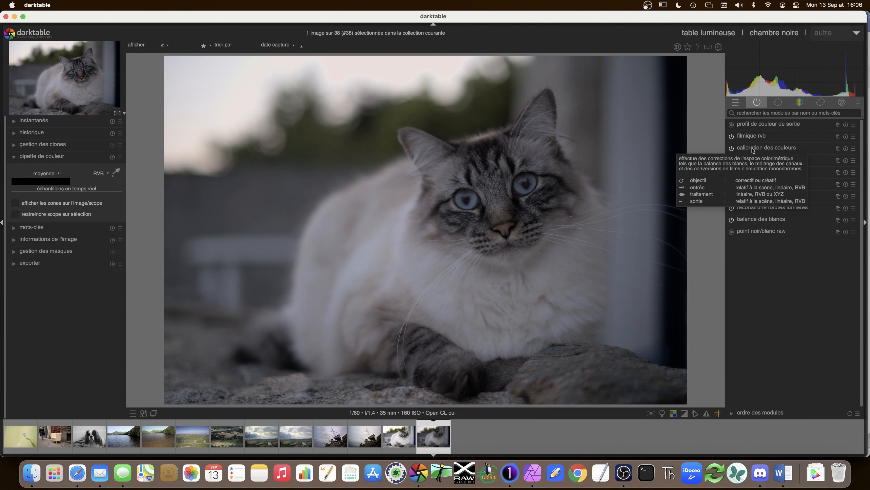
mouse_move(786, 163)
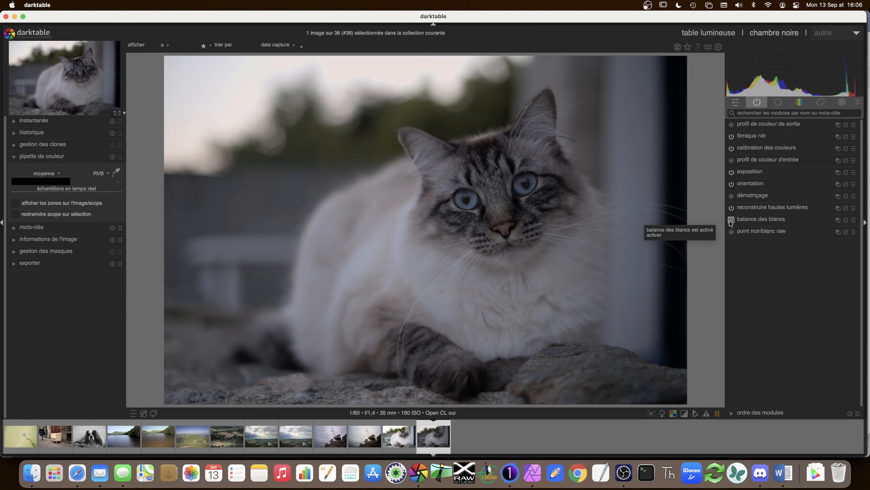
Reset the profil de couleur d'entrée module so the working profile is RVB Rec2020 linéaire
left_click(762, 161)
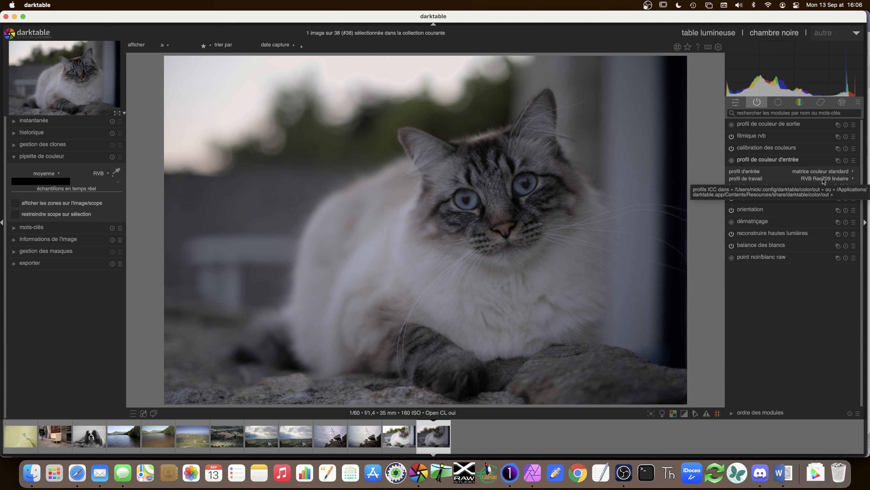
left_click(846, 161)
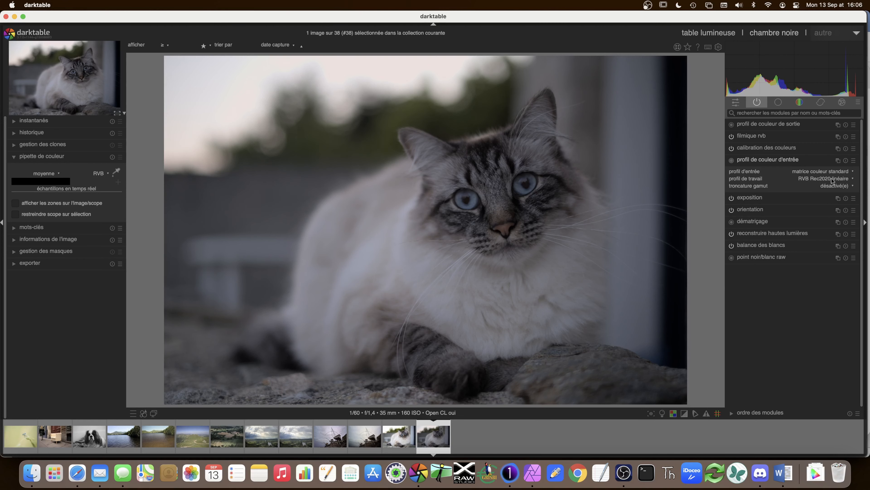
left_click(775, 161)
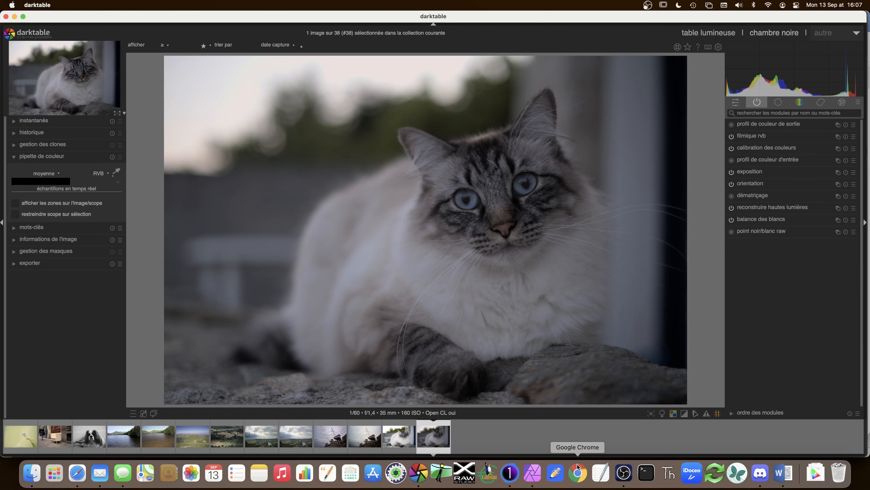
Switch to Affinity Photo and toggle the lower mask layer to compare the small and large gamut triangles, leaving it hidden
left_click(530, 479)
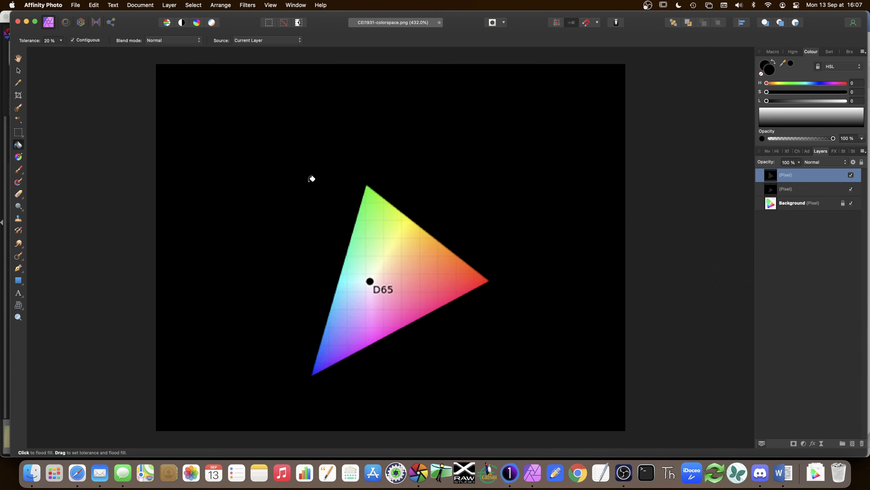
scroll(312, 178, "right", 1)
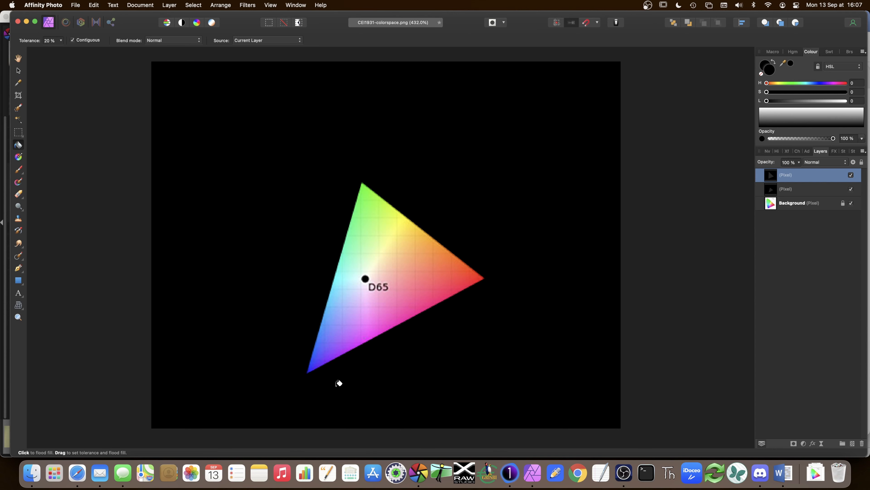
left_click(852, 190)
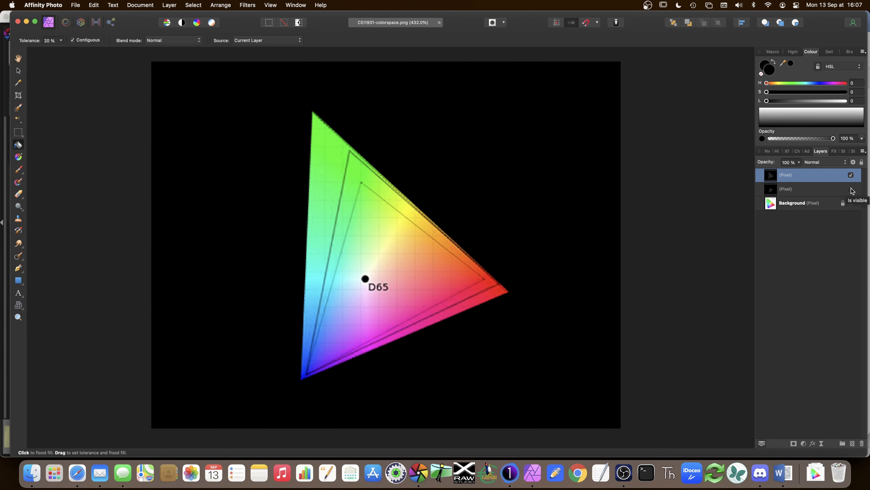
left_click(852, 190)
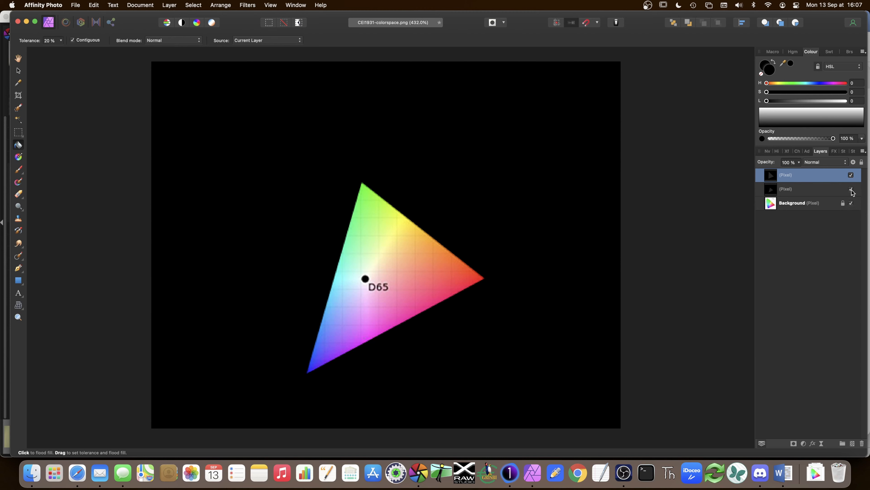
left_click(852, 190)
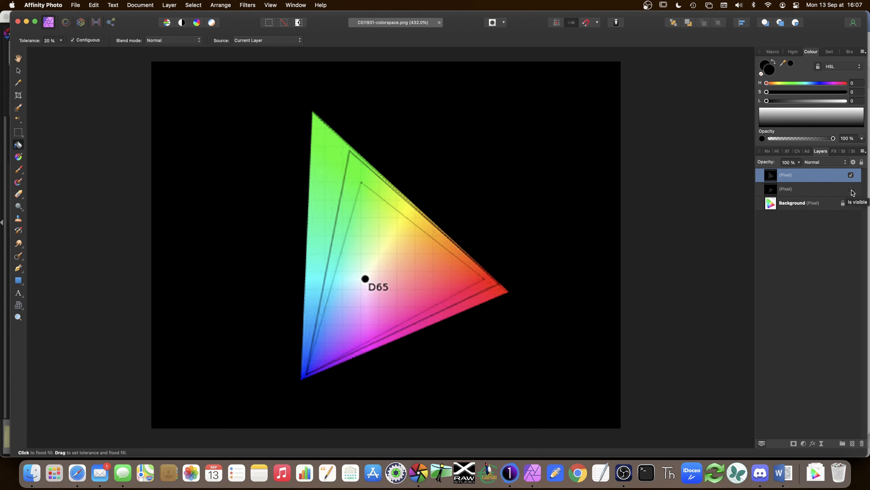
left_click(854, 195)
left_click(851, 189)
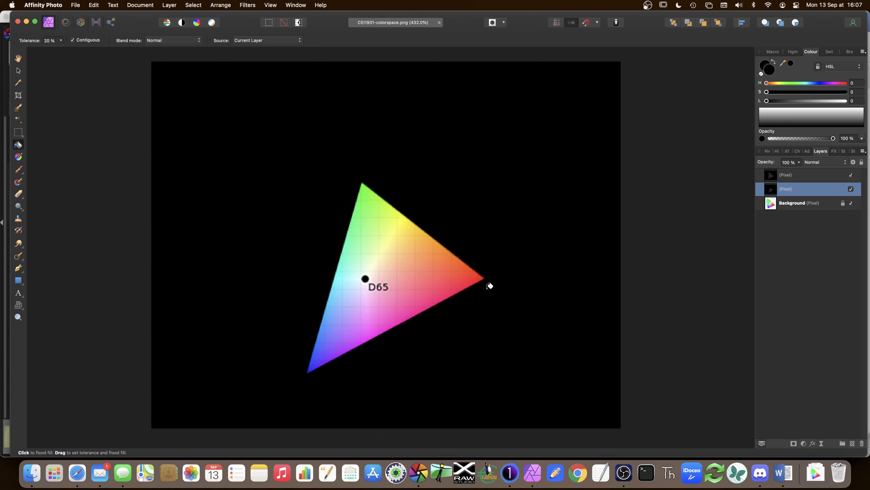
left_click(852, 189)
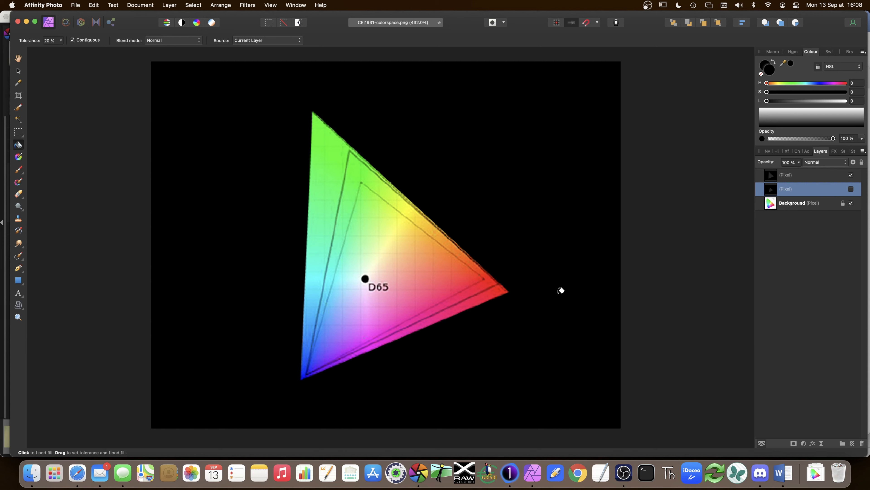
Toggle both mask layers to compare the full CIE 1931 diagram with the two gamut triangles, leaving only the upper mask visible
left_click(852, 175)
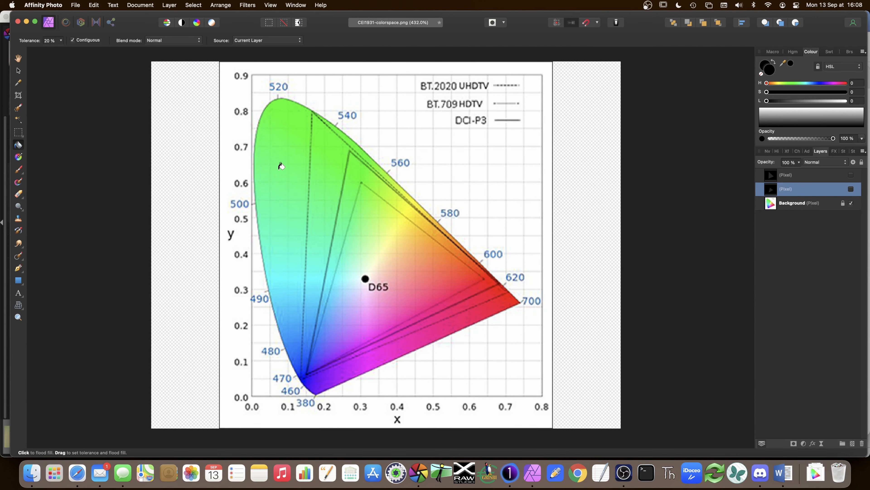
left_click(851, 175)
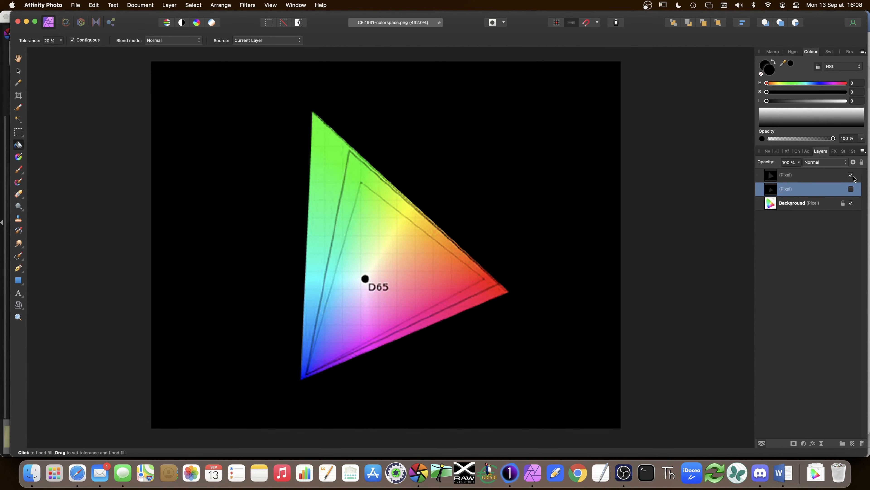
left_click(851, 176)
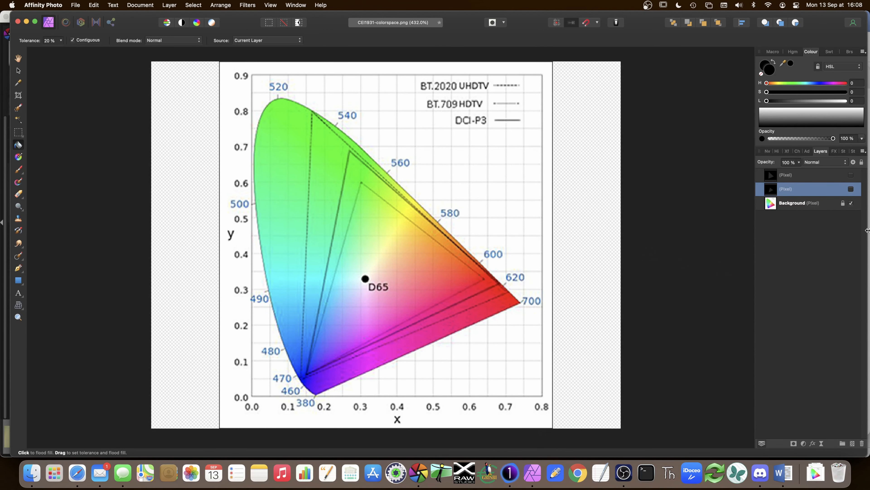
left_click(852, 175)
left_click(852, 190)
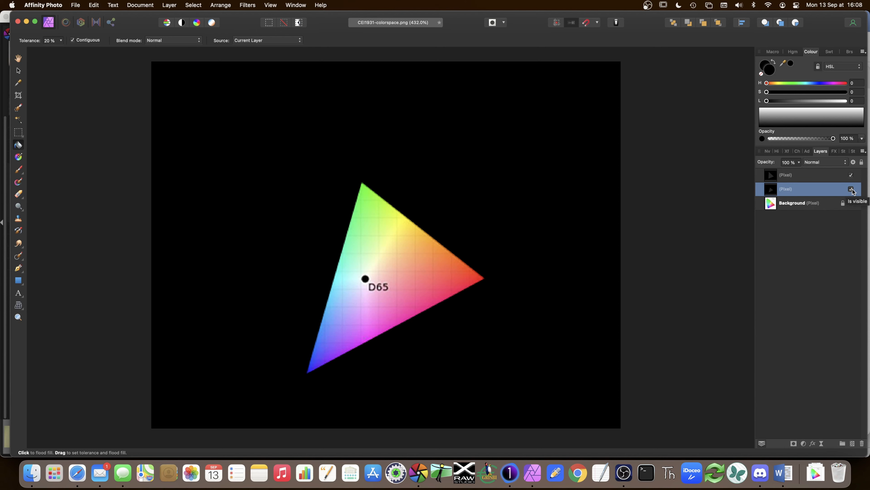
left_click(852, 189)
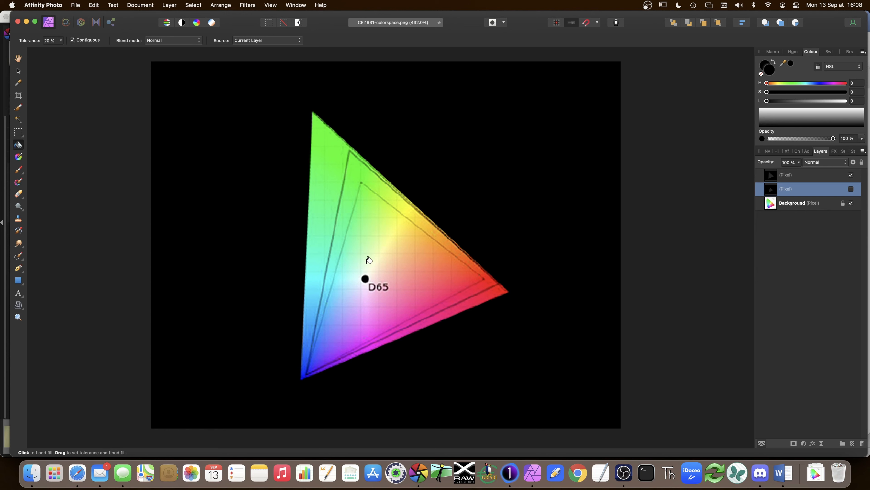
Switch to darktable and review the export profiles in profil de couleur de sortie, keeping sRVB (web)
left_click(426, 478)
left_click(801, 124)
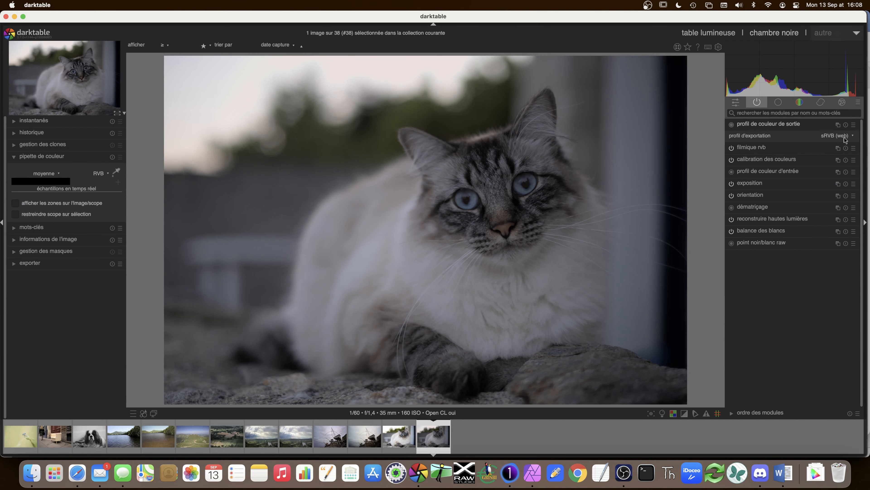
left_click(833, 139)
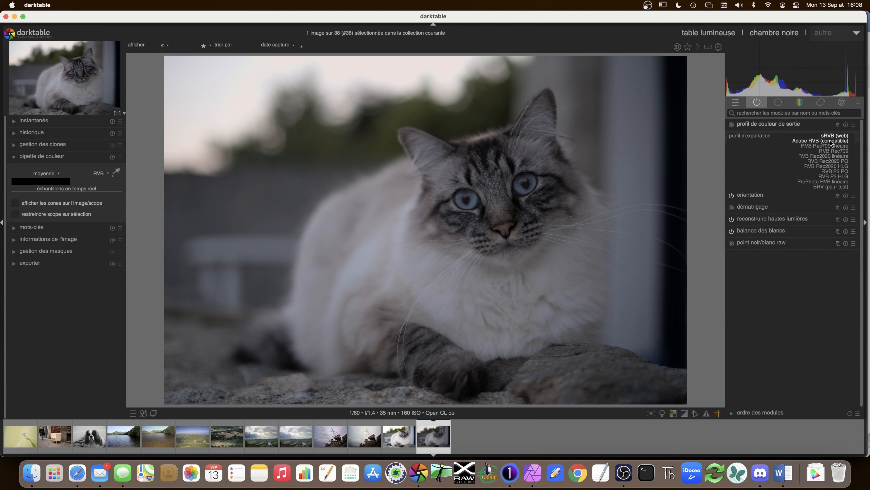
left_click(835, 137)
left_click(775, 125)
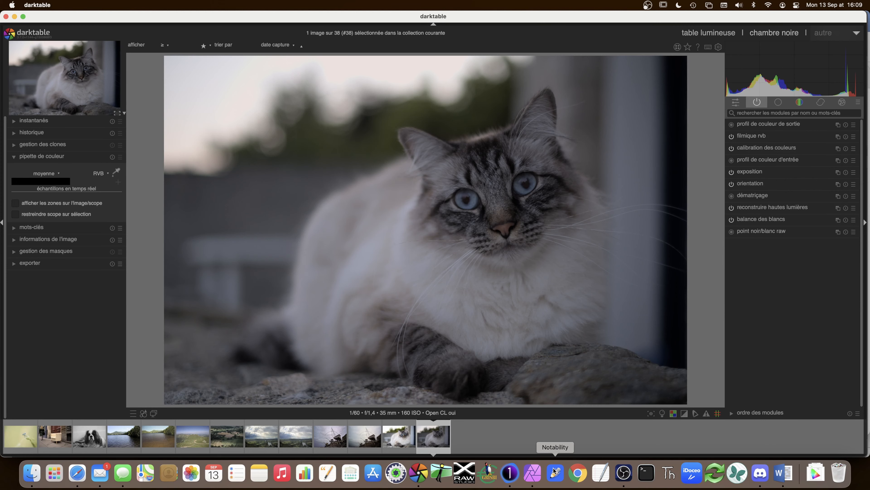
Switch to Affinity Photo, select the upper mask layer and reset the colours to default black and white
left_click(531, 478)
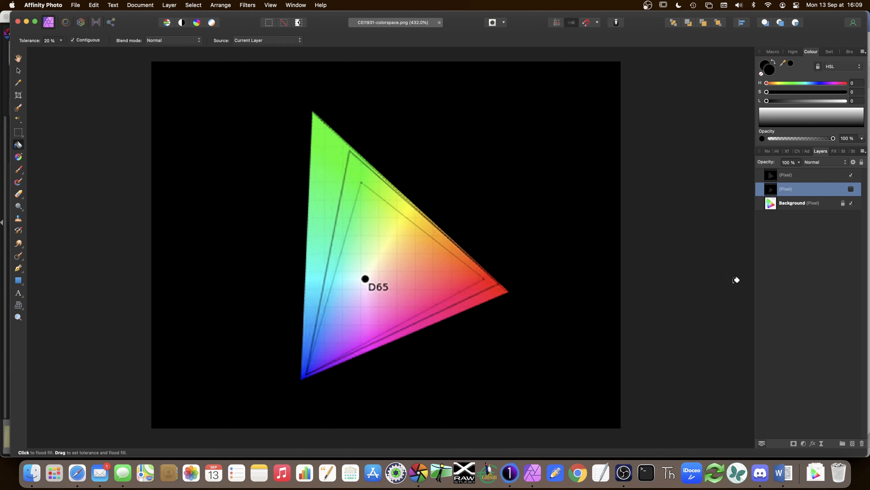
left_click(791, 178)
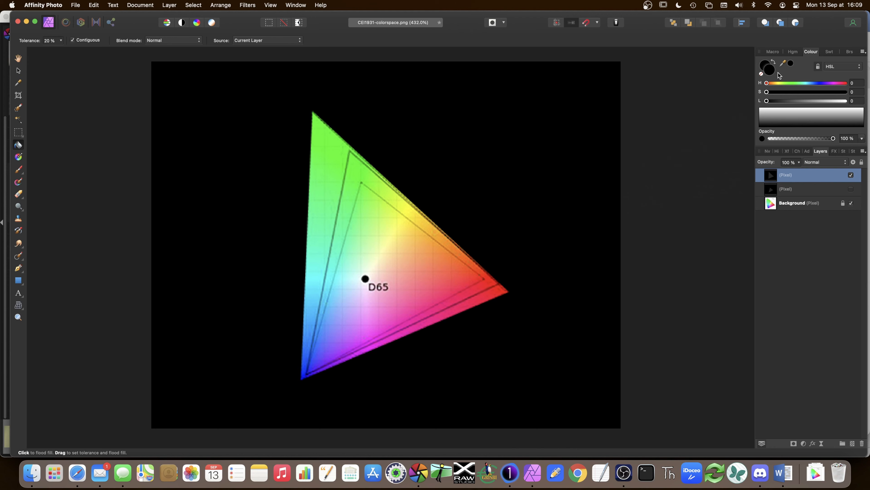
key("d")
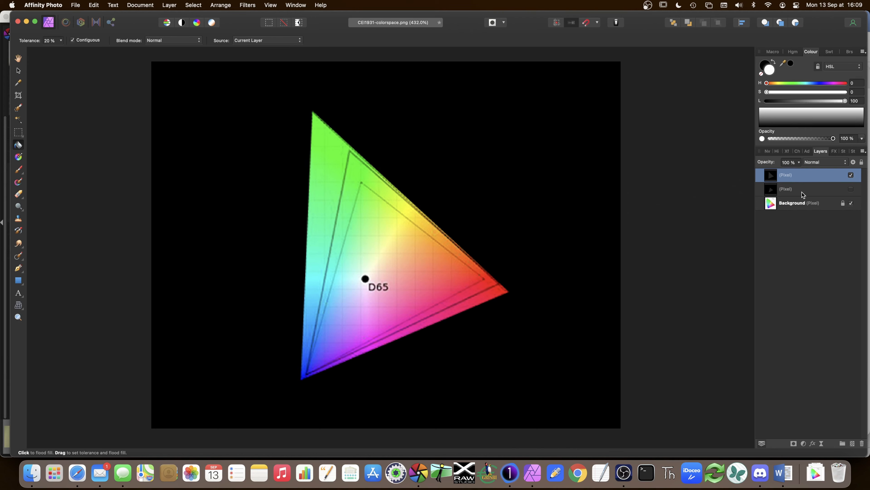
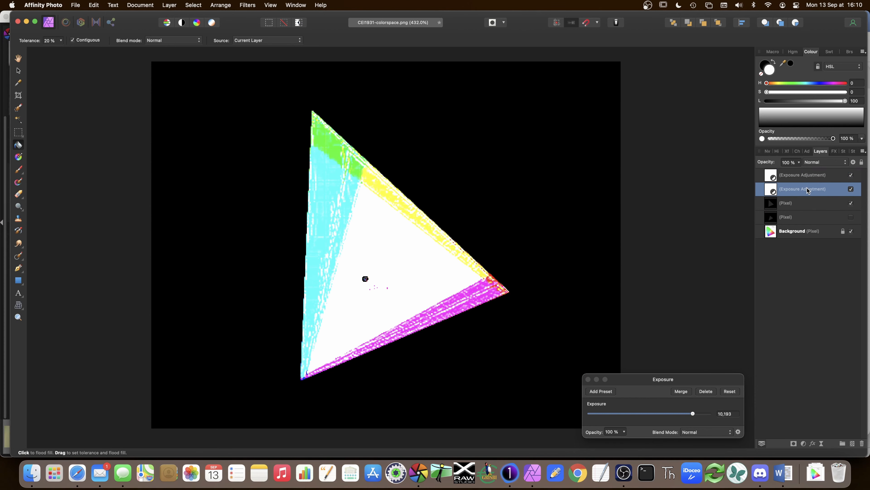
Set the exposure of the uppermost Exposure Adjustment layer to about -10,396
left_click(810, 175)
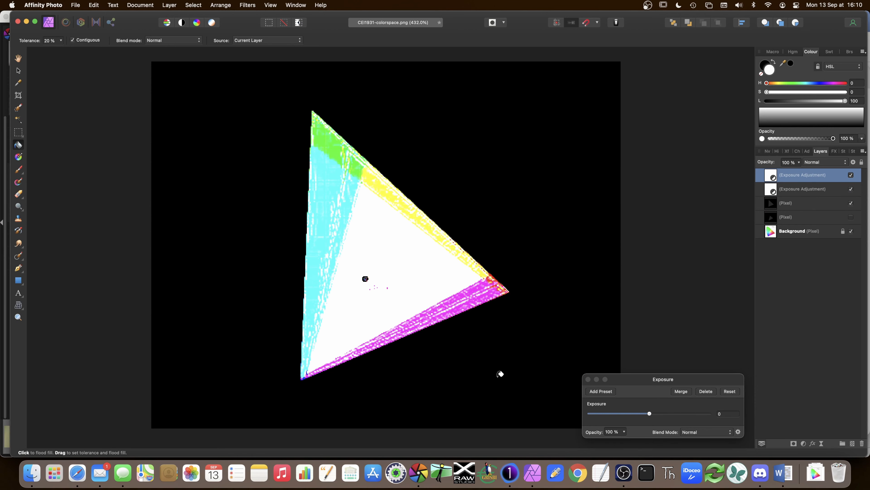
left_click_drag(649, 414, 606, 416)
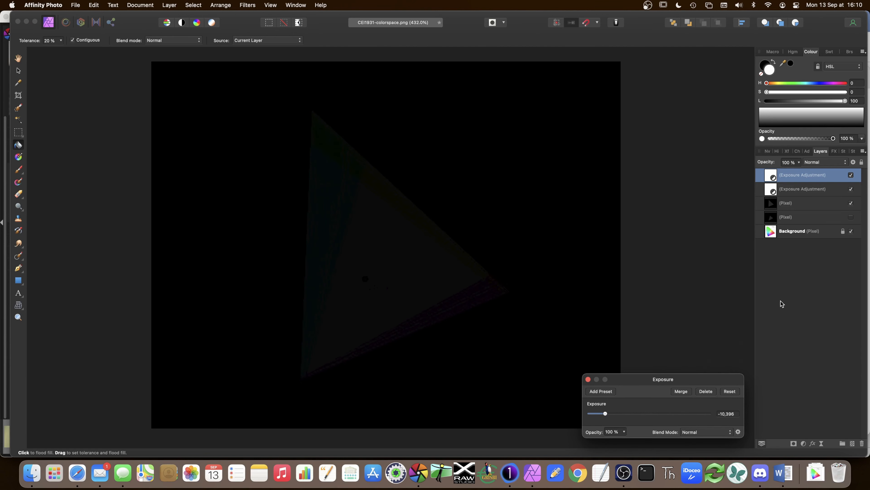
Toggle the uppermost Exposure Adjustment off and on to compare the diagram with and without the darkening
left_click(851, 175)
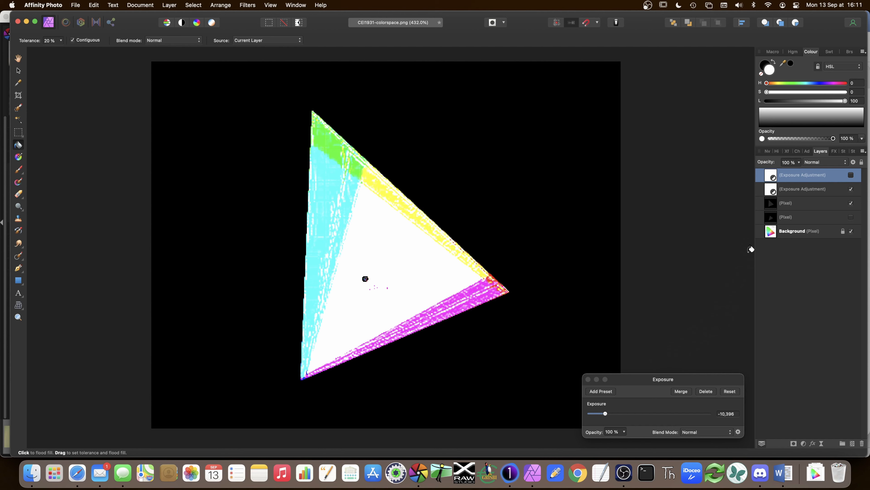
left_click(851, 175)
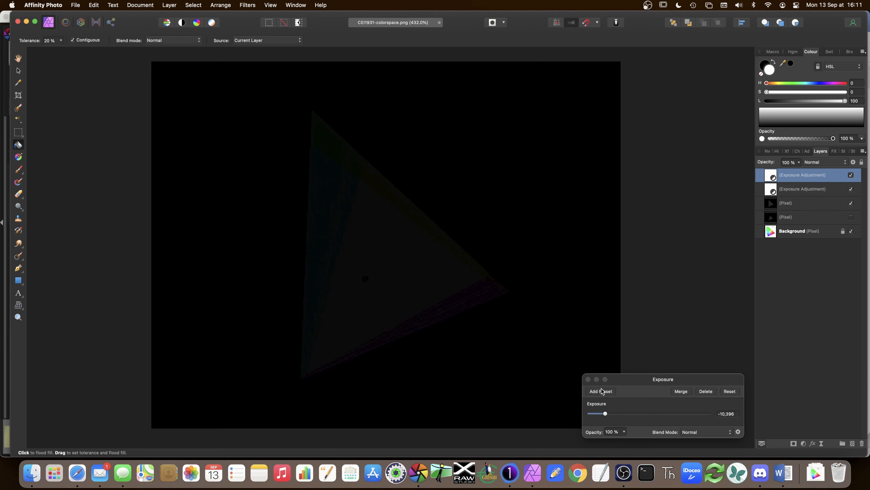
left_click(851, 175)
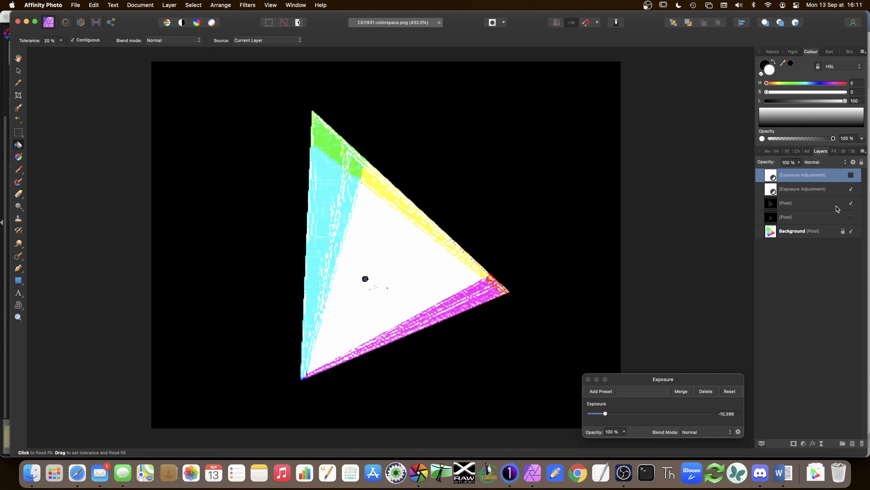
left_click(851, 174)
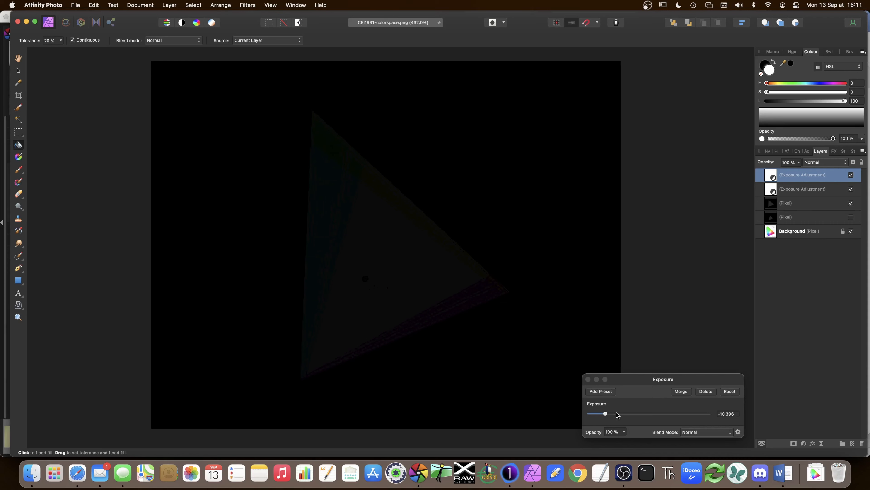
Close the Exposure adjustment settings and switch back to darktable
left_click(588, 378)
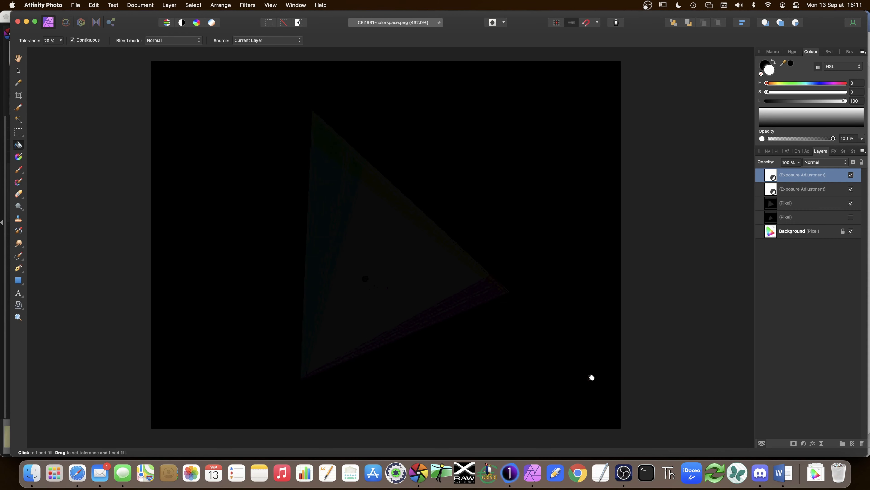
scroll(554, 428, "right", 1)
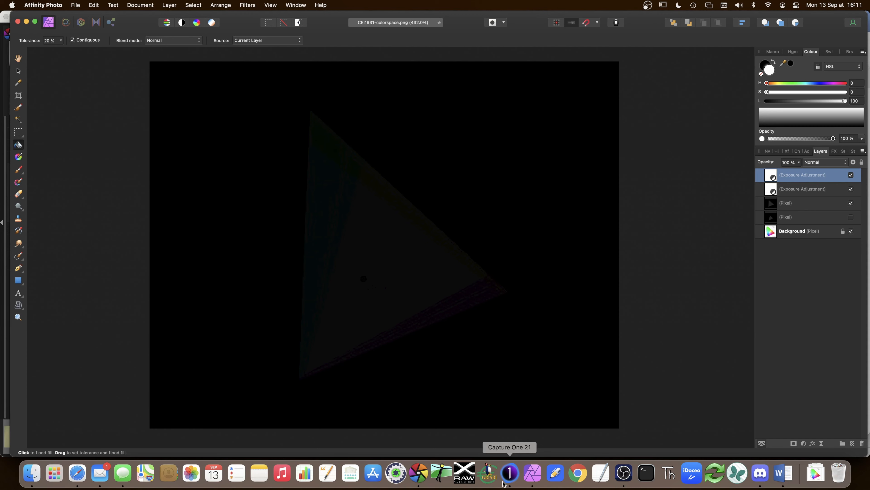
left_click(422, 479)
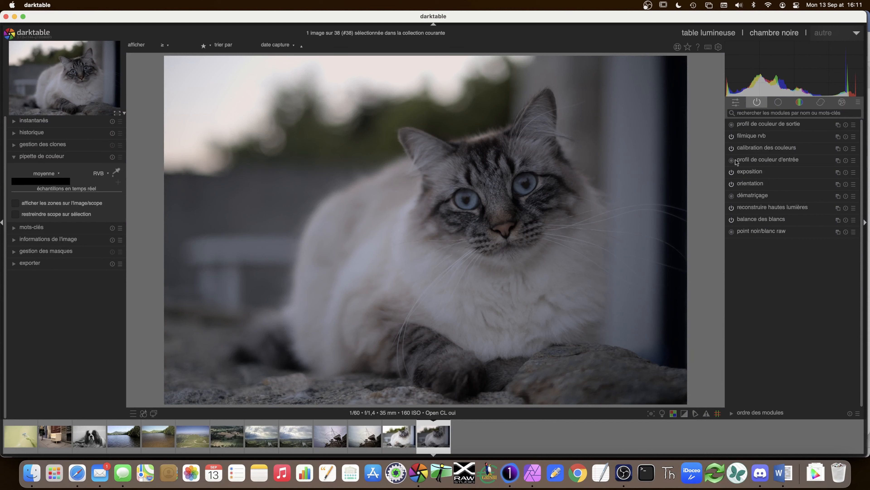
Disable filmique rvb, calibration des couleurs, exposition and balance des blancs to compare the rendering, and re-enable all four modules
left_click(731, 136)
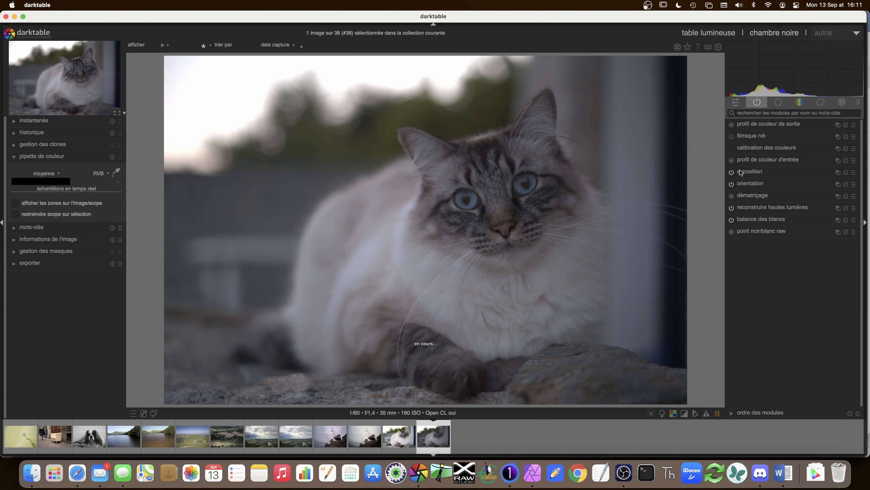
left_click(732, 172)
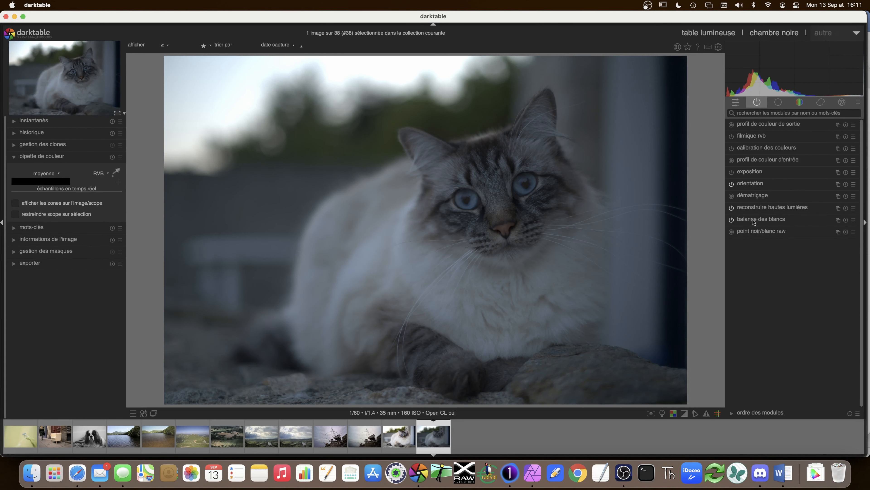
left_click(732, 221)
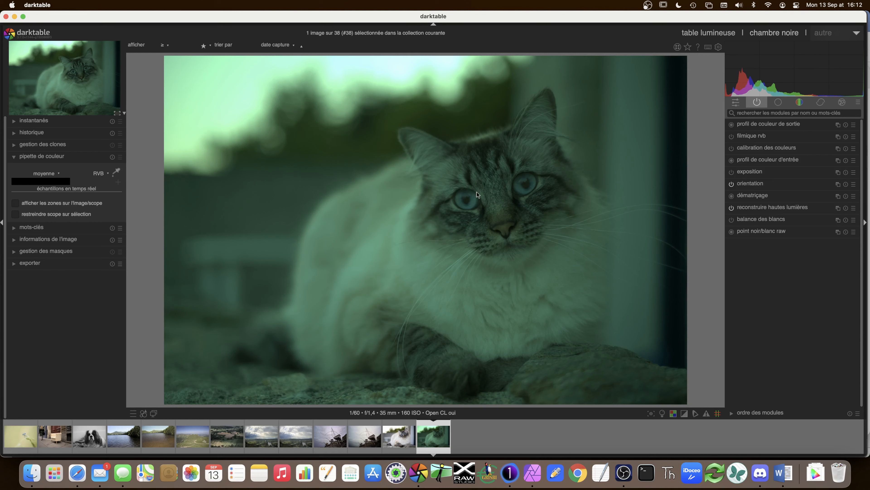
left_click(732, 220)
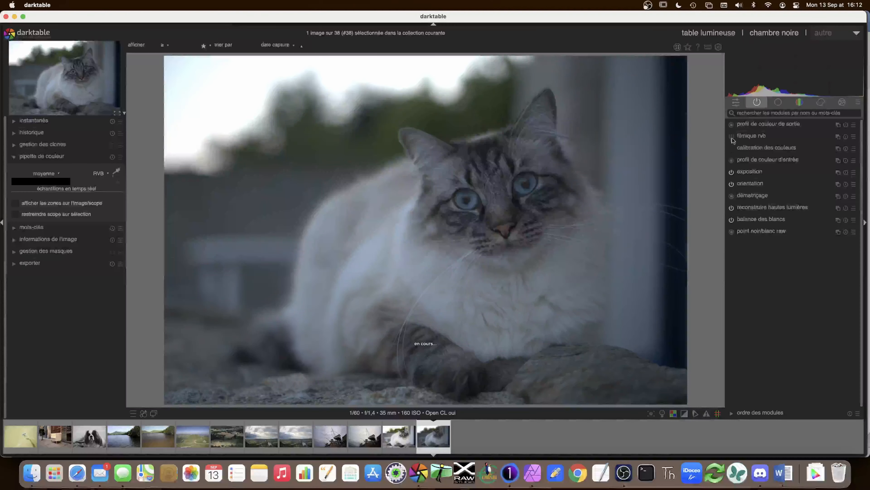
left_click(732, 137)
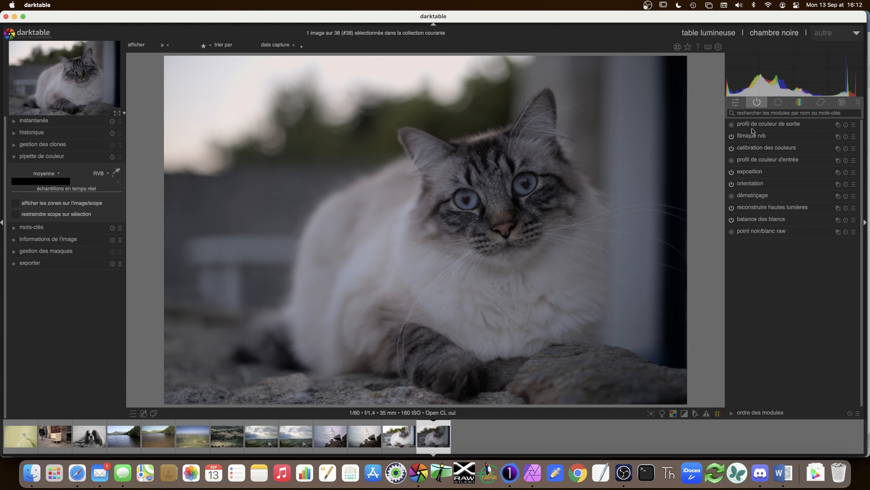
Switch to Capture One 21, raise the cat photo's exposure to 1,65 and enable the exposure warning overlay
left_click(510, 479)
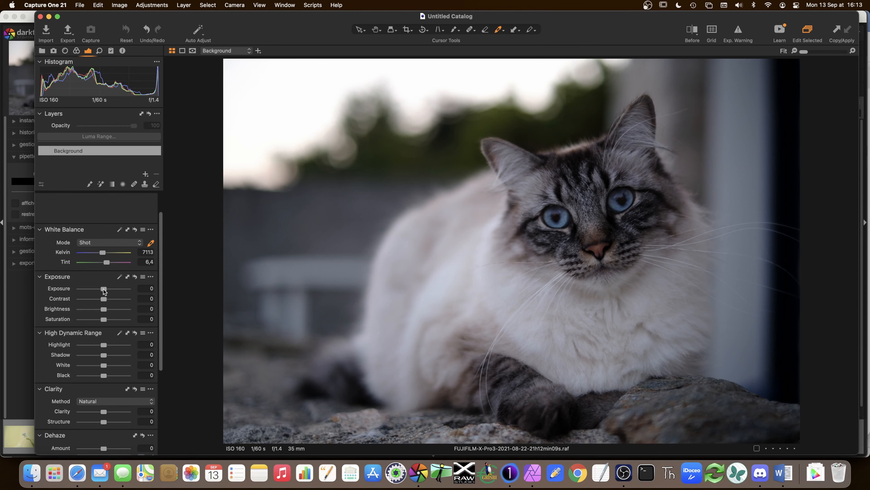
left_click_drag(103, 289, 113, 291)
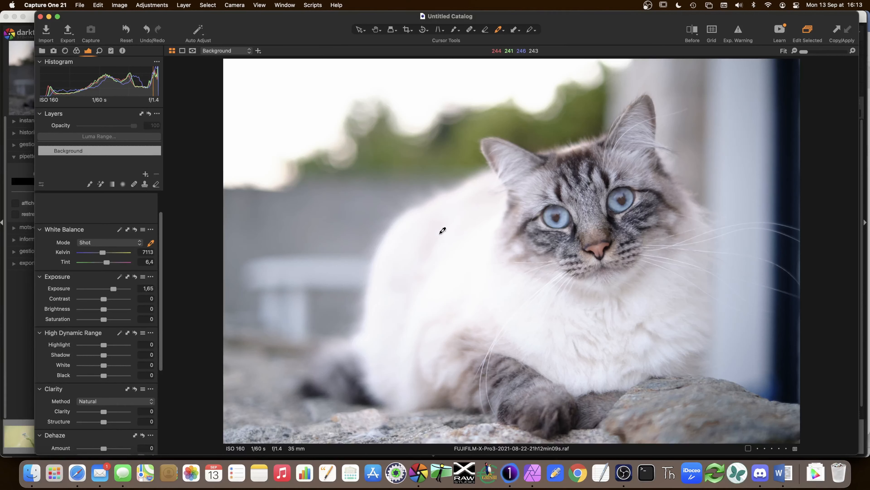
key("super+e")
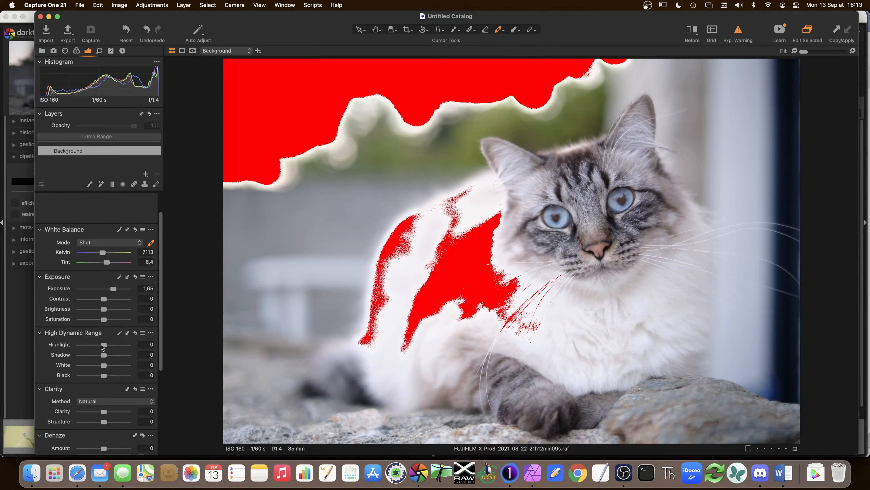
Lower the High Dynamic Range Highlight value to -100 and shift the RGB Levels midtone to -0,25
left_click_drag(103, 345, 77, 345)
scroll(79, 410, "down", 6)
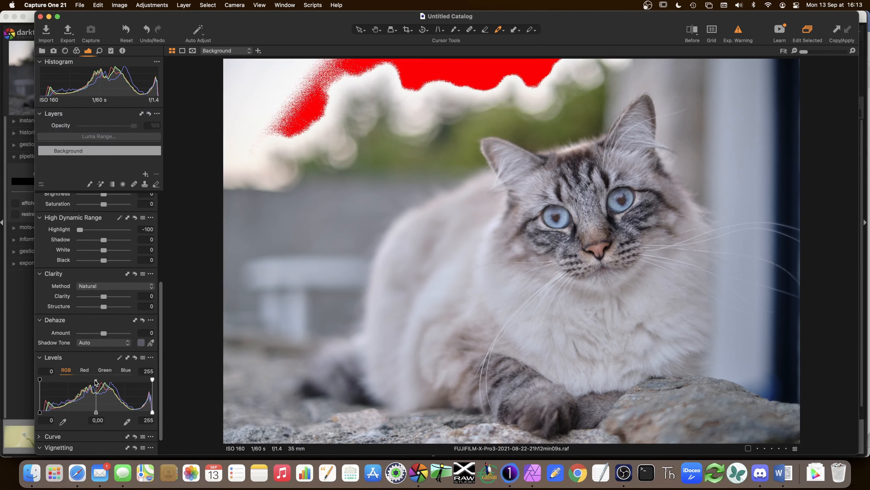
left_click_drag(96, 413, 110, 412)
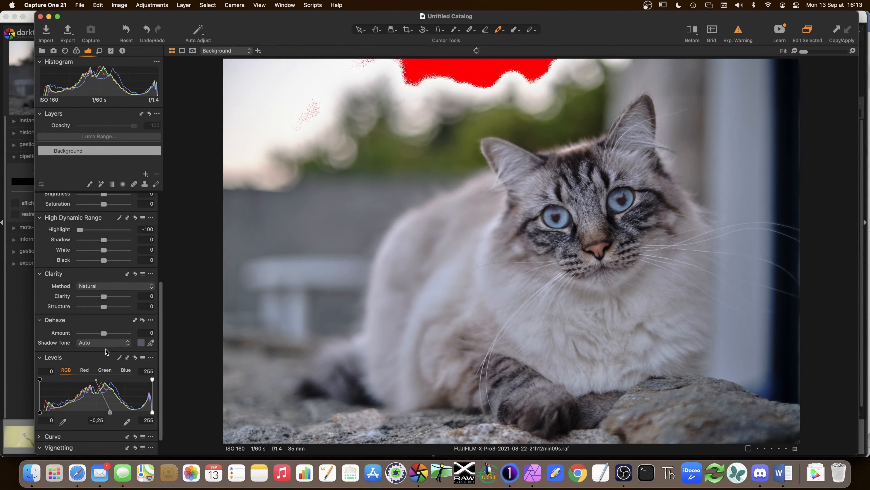
Return the High Dynamic Range Highlight value to 0 and reset Exposure to 0
scroll(124, 364, "up", 3)
scroll(80, 363, "up", 4)
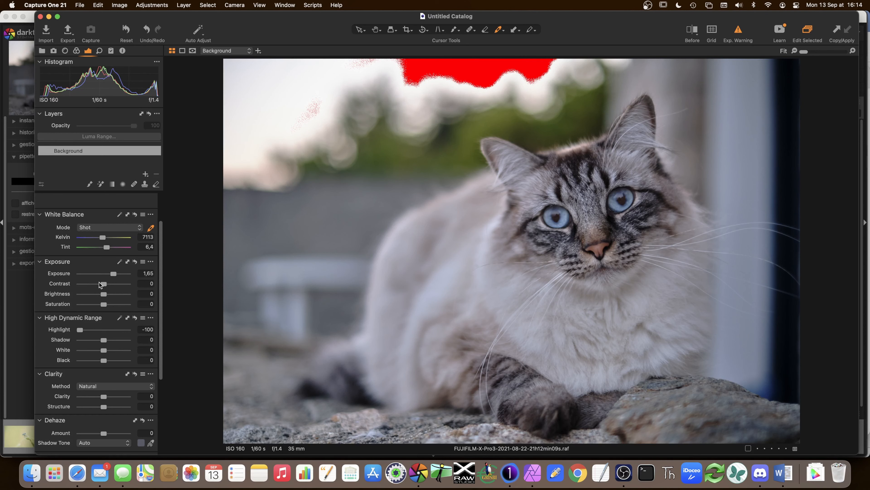
scroll(108, 296, "down", 3)
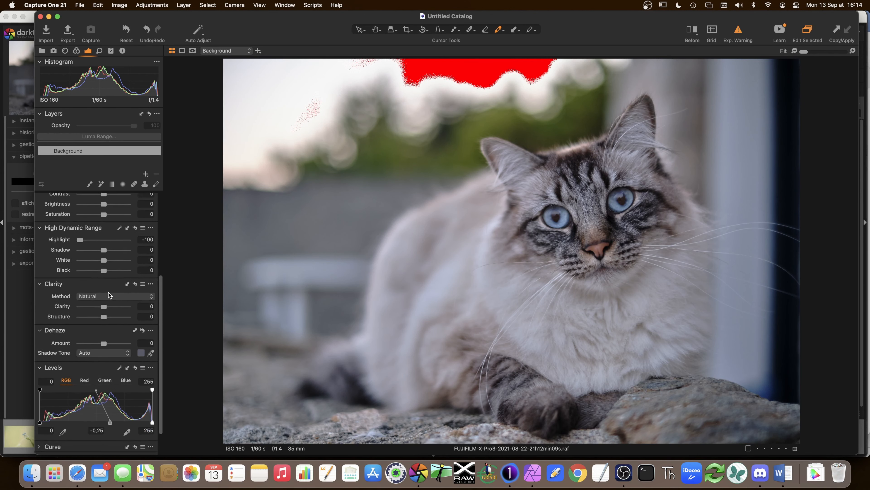
scroll(89, 301, "up", 4)
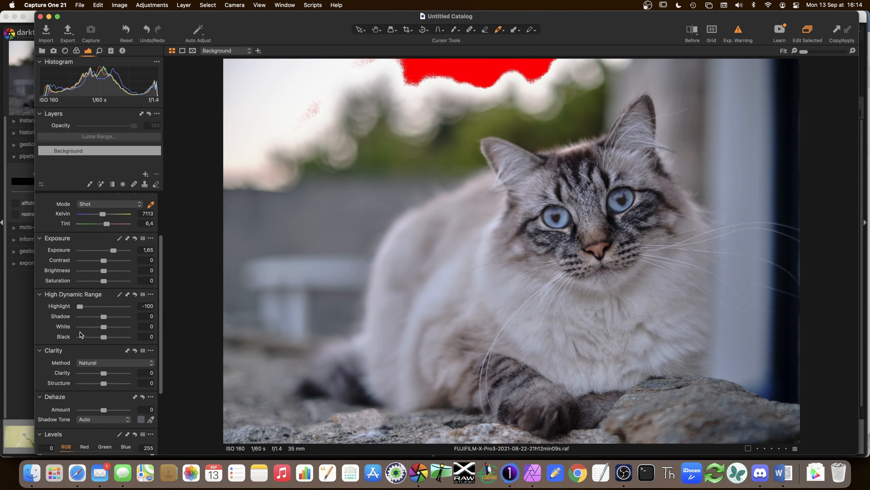
left_click_drag(81, 308, 105, 308)
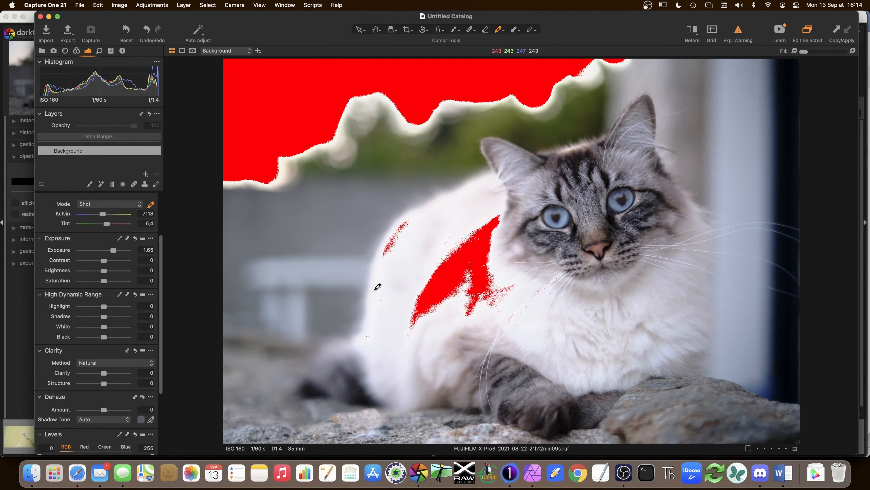
double_click(114, 251)
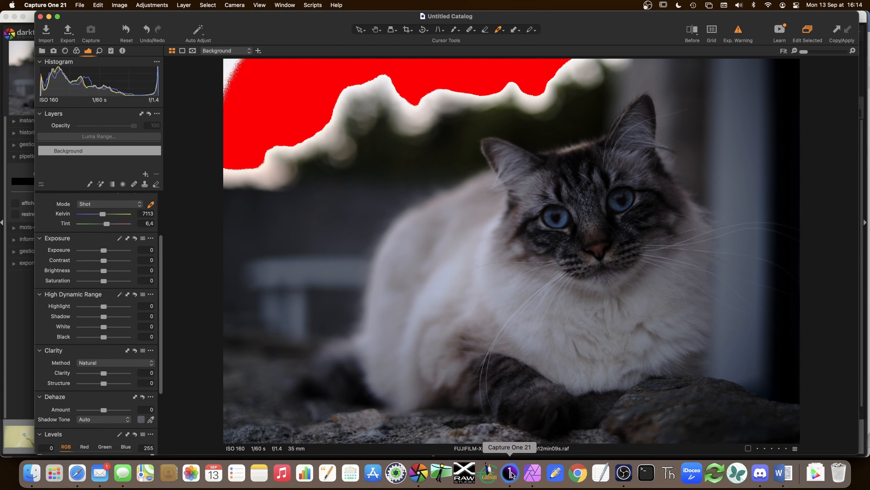
Switch back to darktable and turn on the ISO 12646 colour assessment conditions for the cat photo
left_click(423, 476)
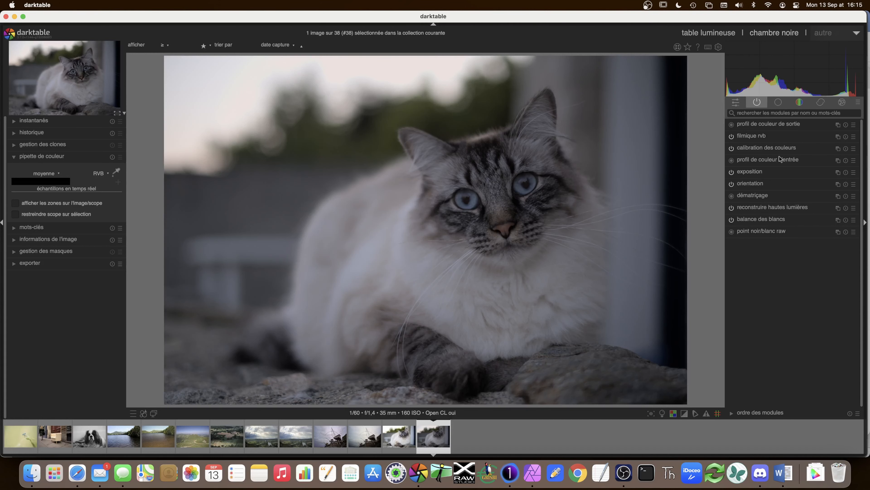
left_click(664, 414)
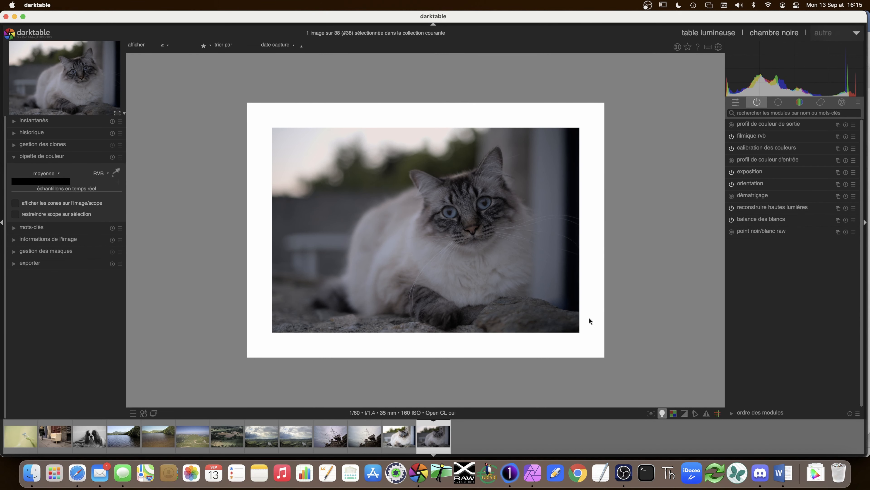
left_click(663, 414)
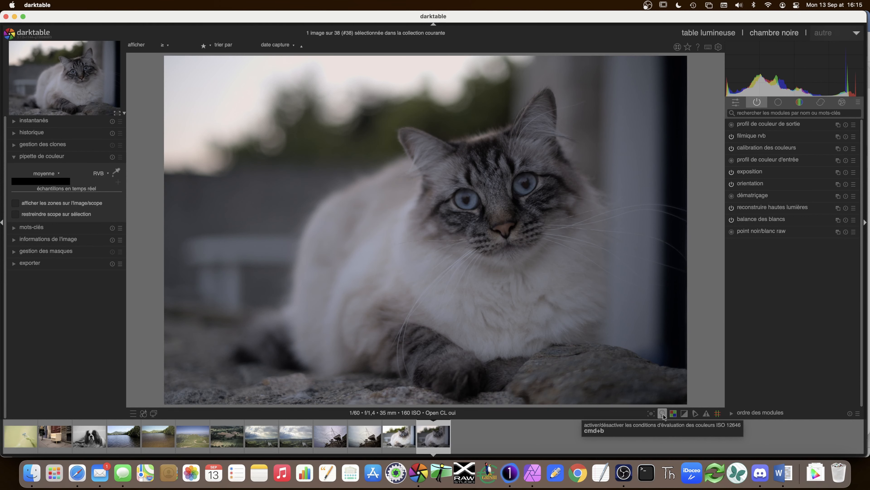
left_click(663, 414)
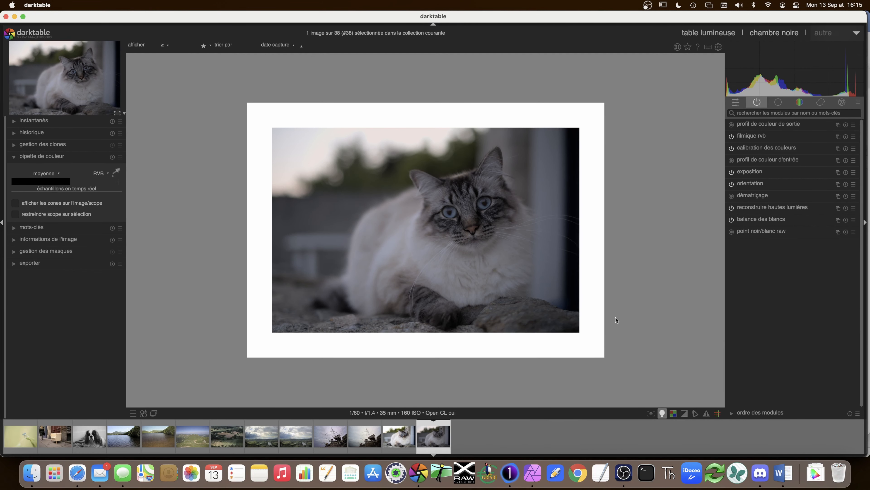
Raise the exposure in the exposition module to 1,98 IL and collapse the module
left_click(746, 173)
left_click_drag(788, 206, 815, 209)
scroll(815, 209, "up", 10)
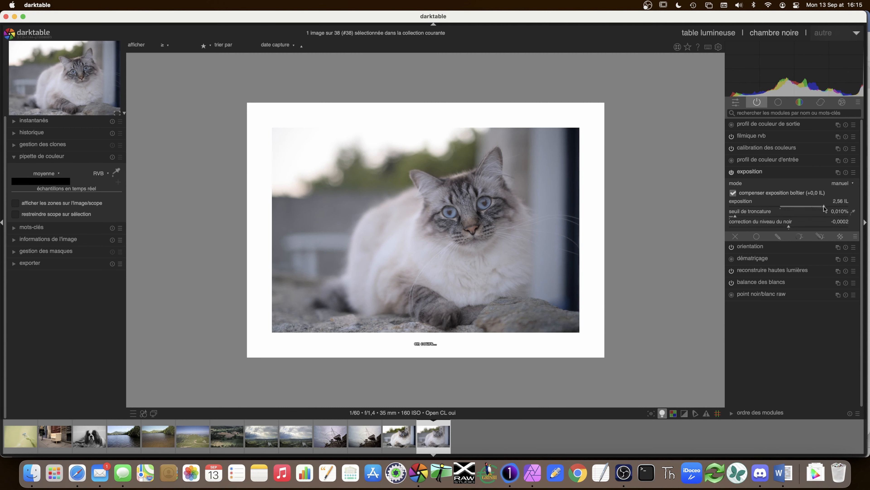
mouse_move(815, 208)
left_mouse_down()
mouse_move(838, 208)
mouse_move(814, 208)
left_mouse_up()
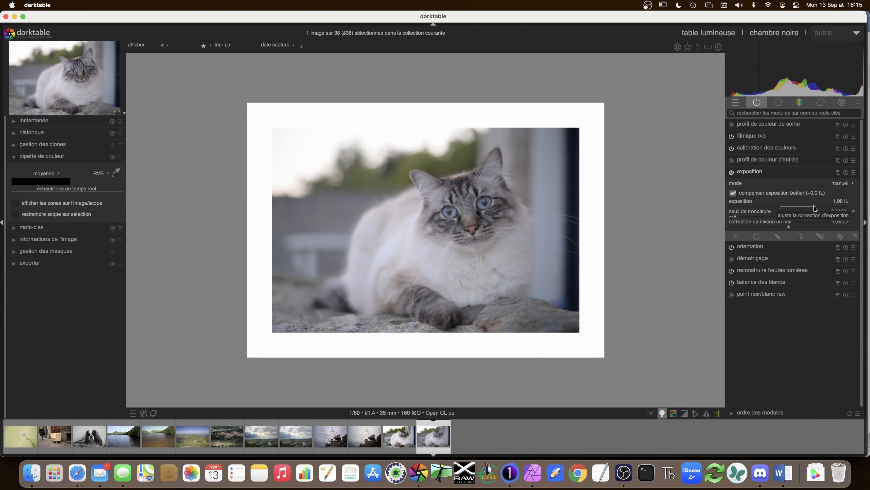
left_click(745, 172)
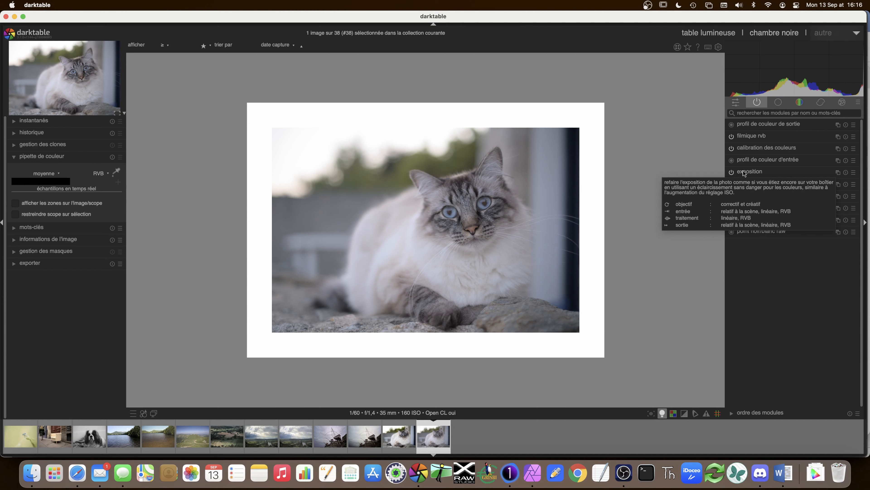
Expand the filmique rvb module, review its options settings and return to the scène settings
left_click(749, 136)
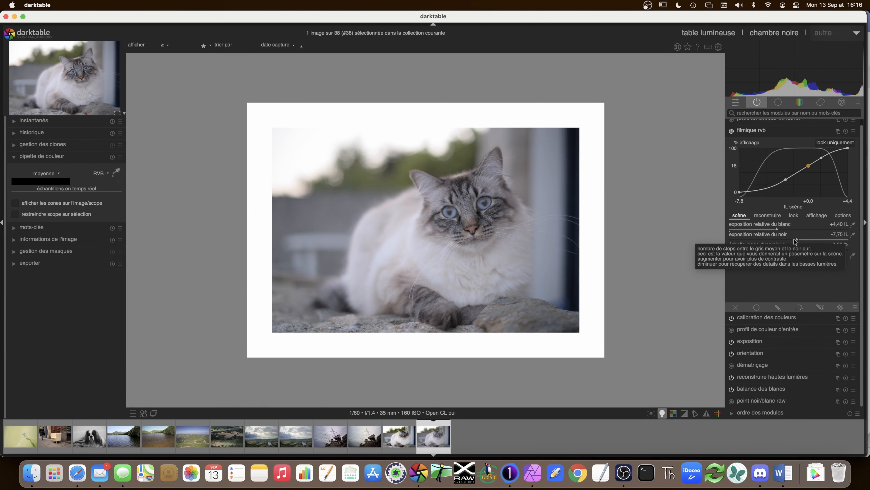
left_click(842, 216)
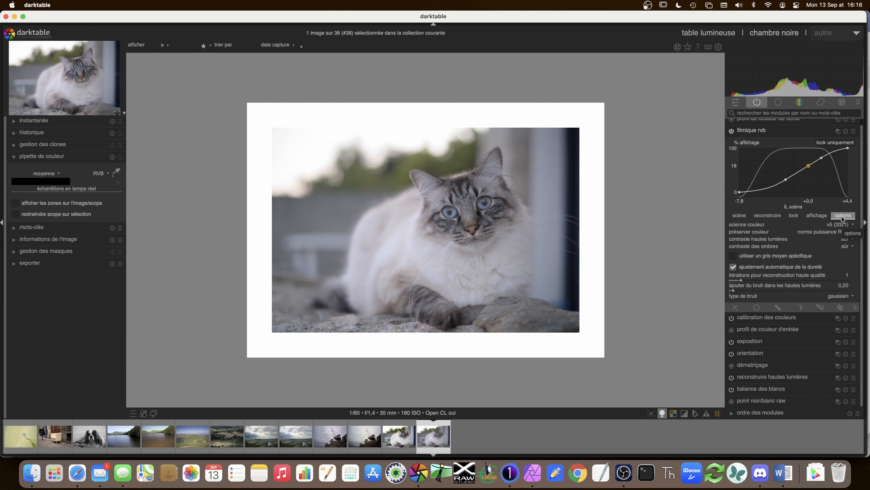
left_click(739, 216)
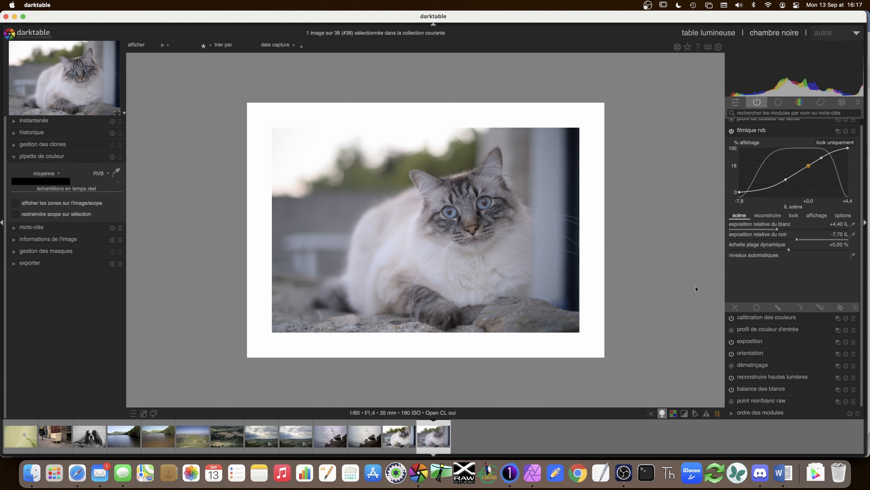
In filmique rvb, set the white relative exposure to +4,71 IL and the black relative exposure to -12,71 IL
left_click_drag(776, 229, 770, 229)
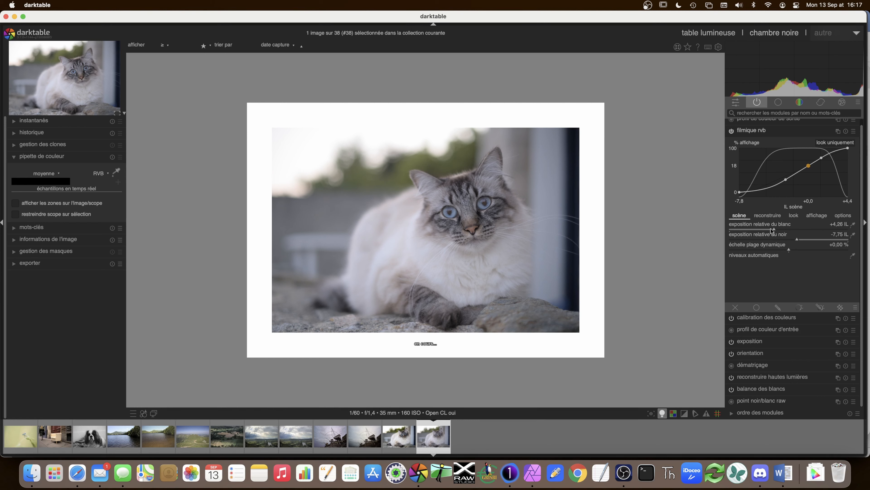
left_click(853, 225)
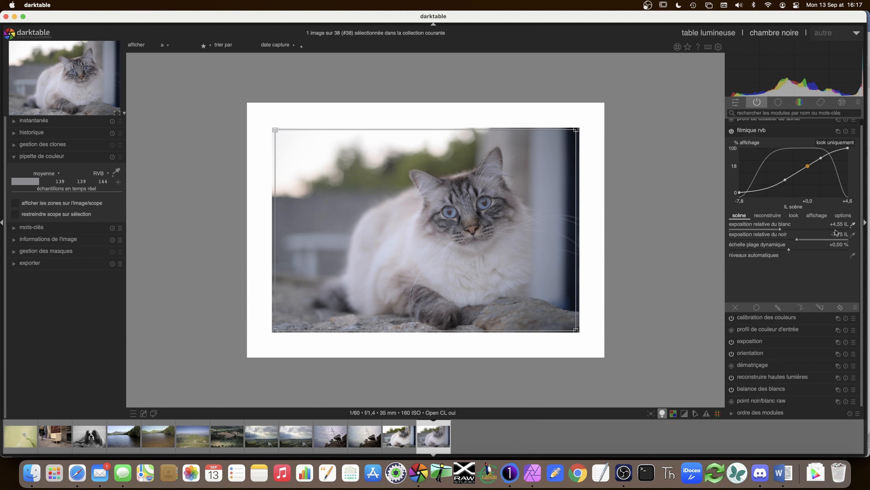
left_click(853, 224)
left_click(782, 229)
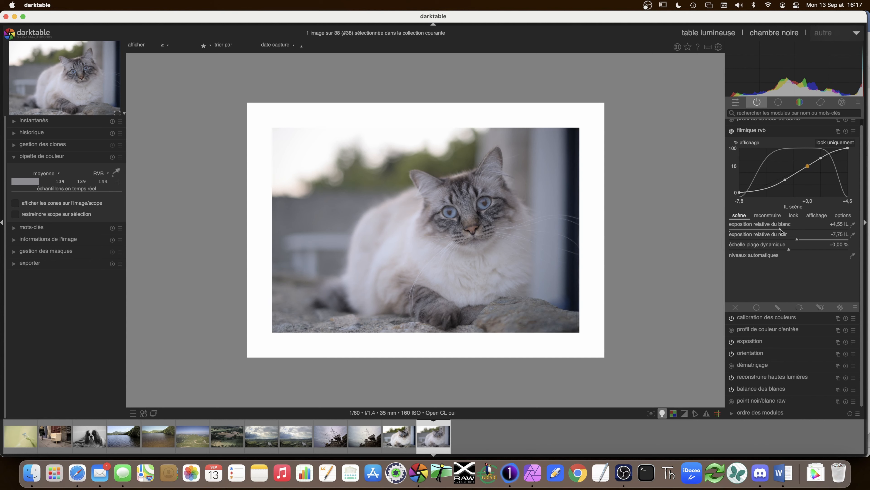
left_click_drag(782, 229, 783, 230)
left_click_drag(793, 239, 743, 239)
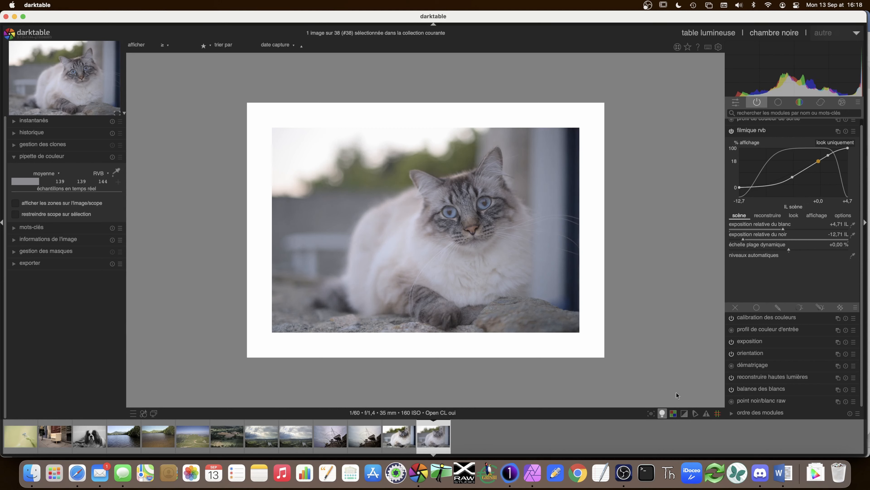
Turn off the ISO 12646 colour assessment and change the filmique rvb graph to the mappage plage dynamique view
left_click(663, 413)
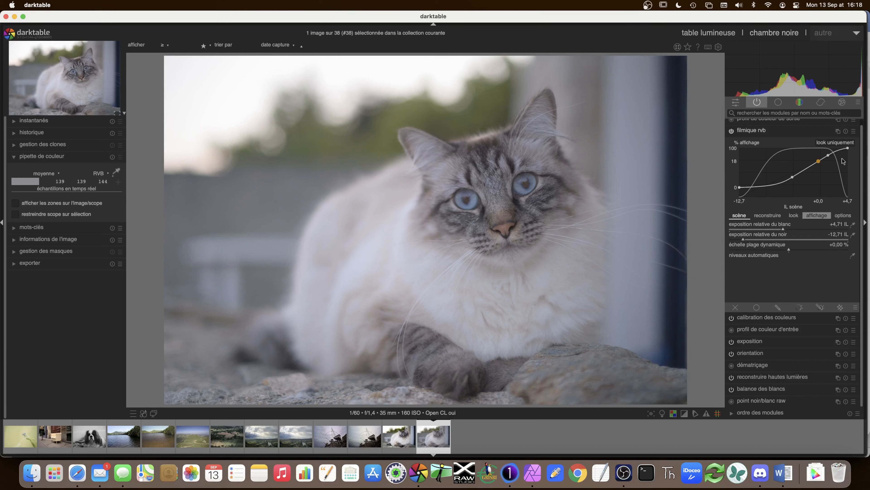
scroll(853, 155, "up", 1)
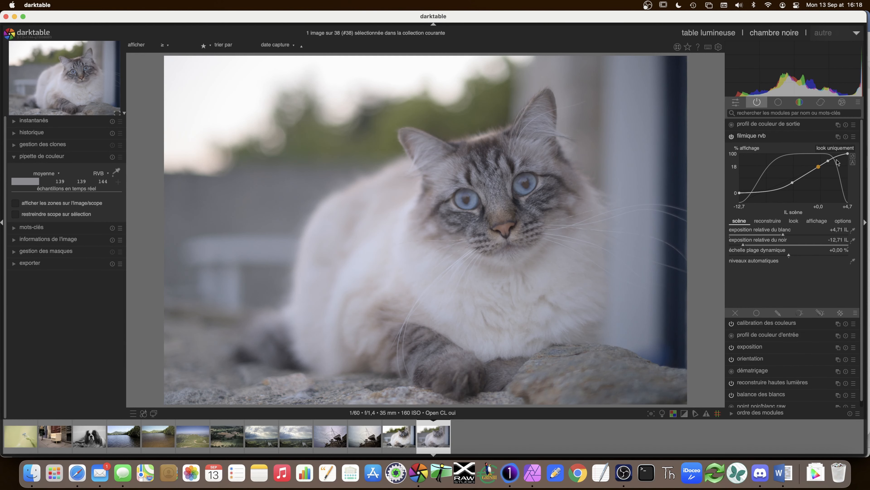
left_click(852, 156)
left_click(852, 156)
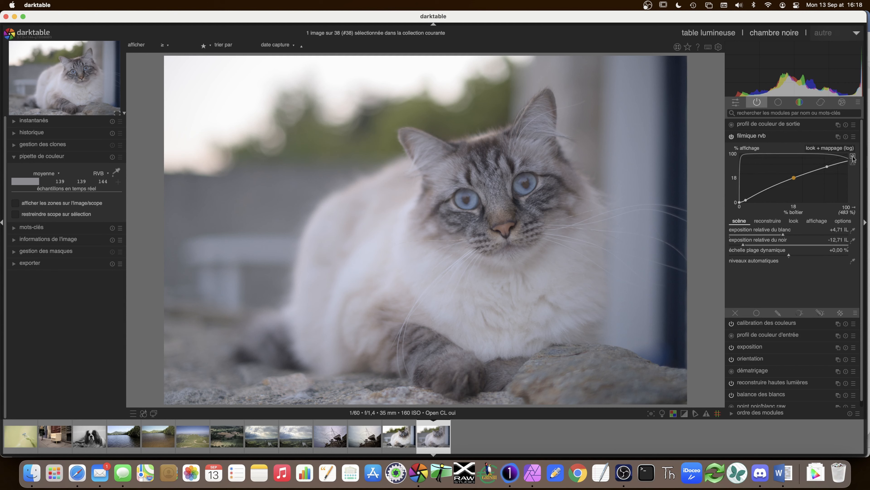
left_click(852, 156)
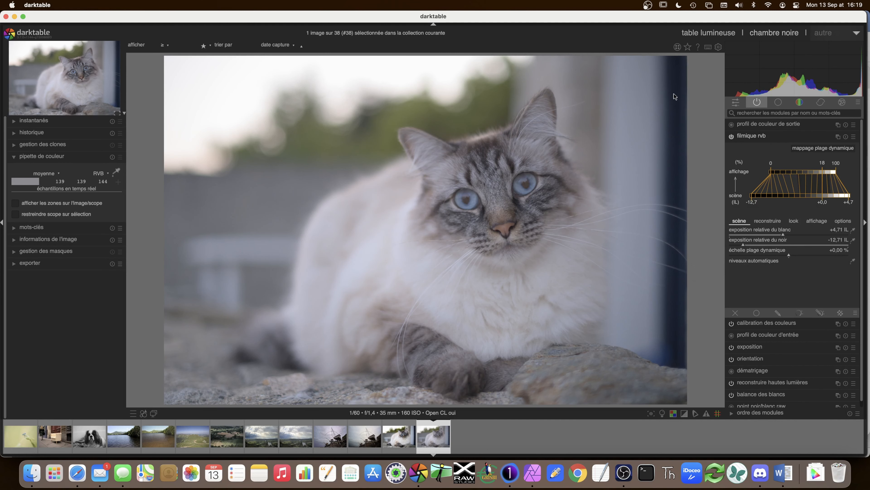
Set the filmique rvb black relative exposure to -5,47 IL and return the graph to the look uniquement view
left_click_drag(802, 247, 822, 246)
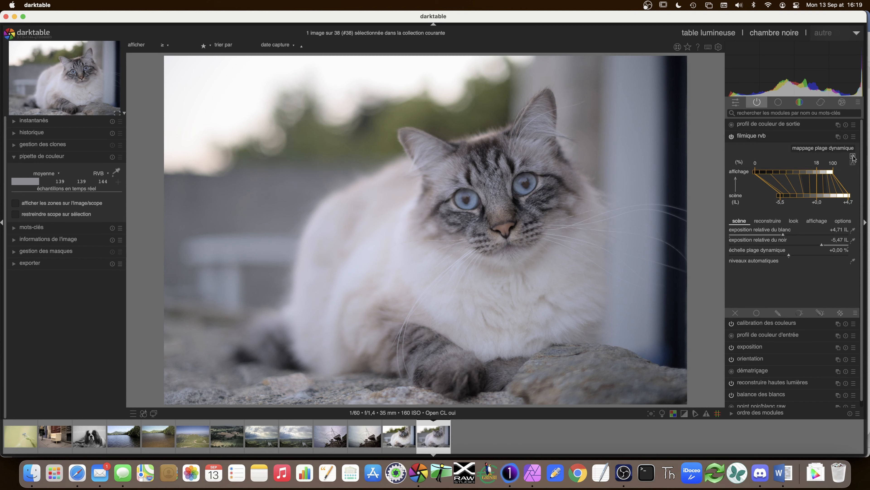
left_click(853, 157)
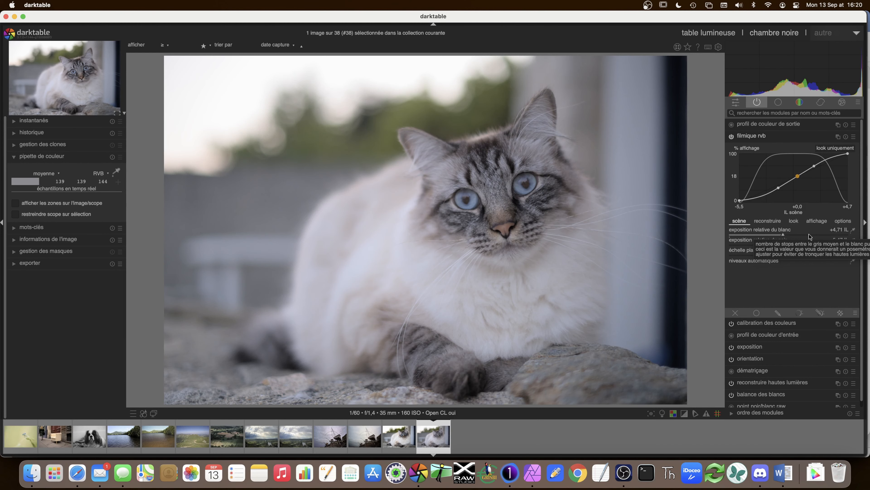
Switch to Capture One to view the cat photo's highlight clipping warning, and return to darktable
left_click(509, 475)
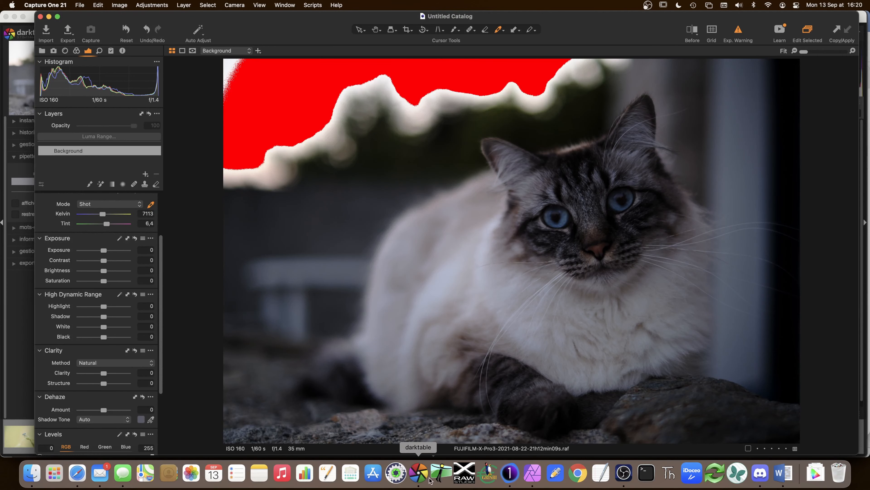
left_click(418, 475)
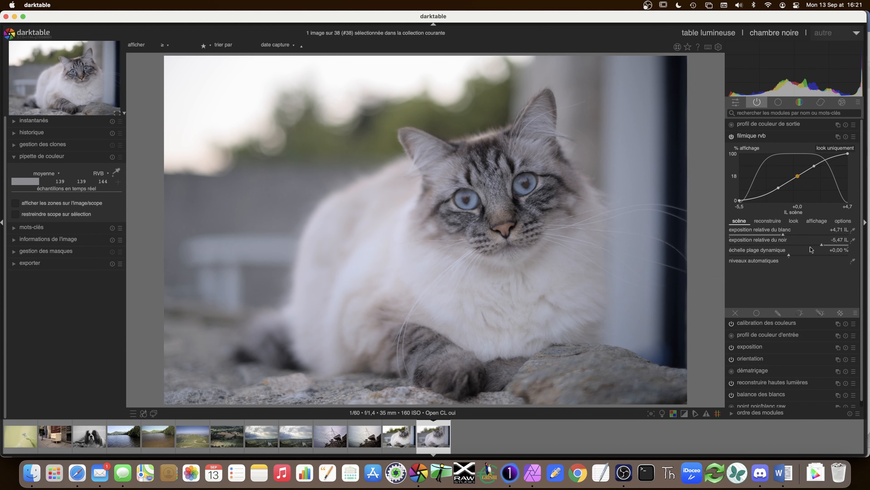
Try filmique rvb black relative exposures of -4,45 IL and -12,79 IL, and restore the value to -5,47 IL
left_click(833, 245)
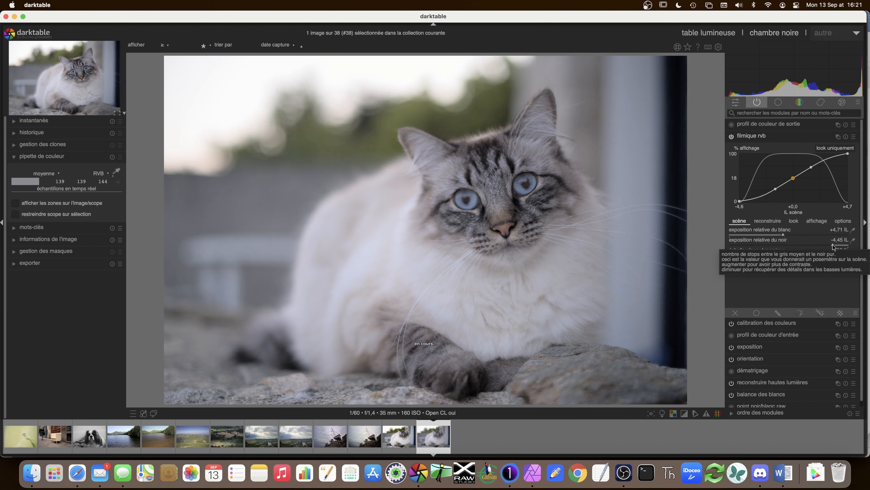
left_click_drag(833, 246, 742, 245)
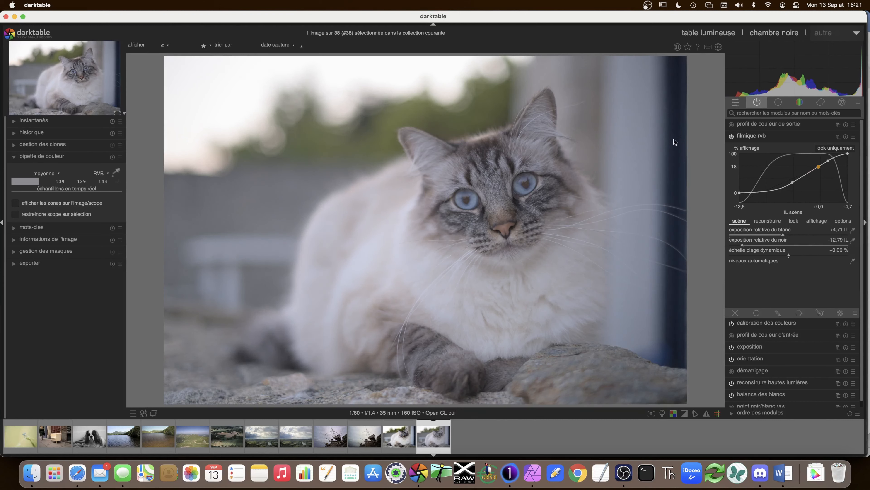
mouse_move(745, 245)
left_mouse_down()
mouse_move(833, 246)
mouse_move(822, 246)
left_mouse_up()
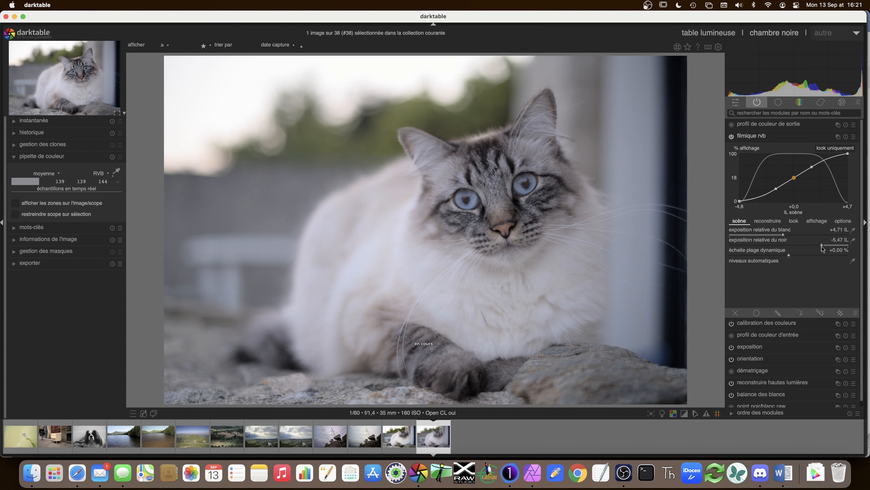
Try a contraste of 1,594 in the filmique rvb look settings and reset it to its default
left_click(793, 222)
left_click_drag(771, 236, 801, 236)
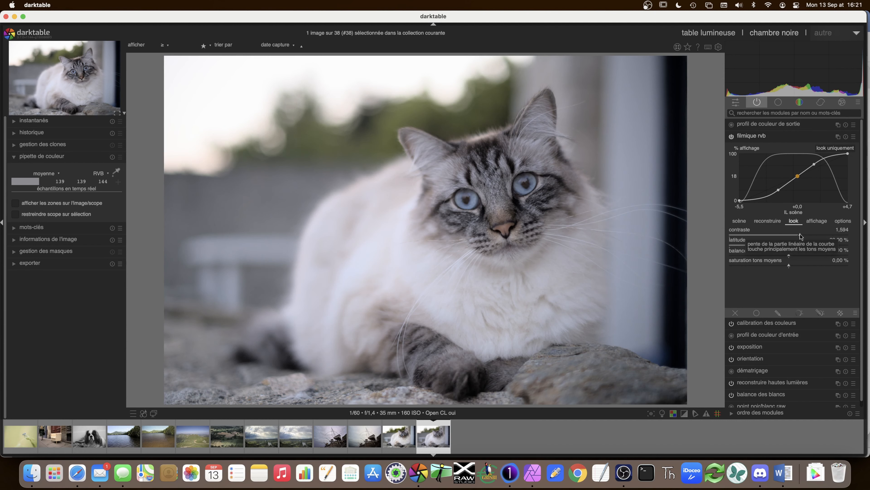
double_click(800, 236)
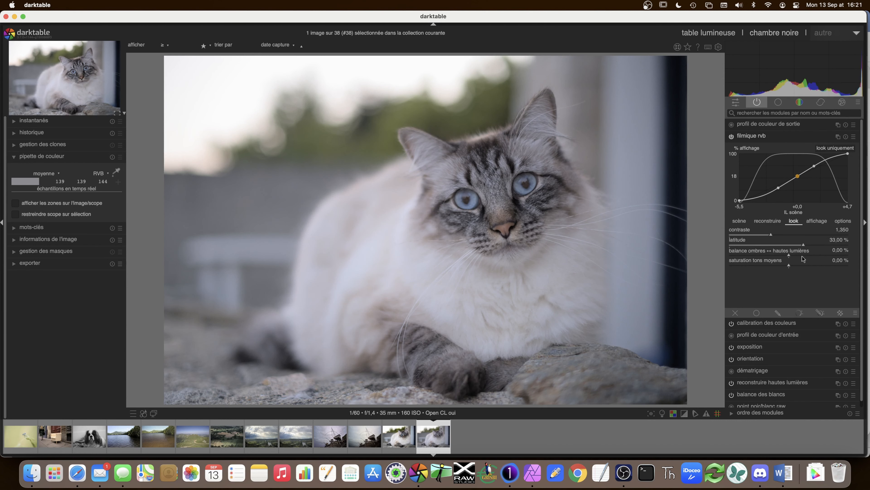
Try filmique rvb latitude values of 47,60 % and 41,03 %, reset the latitude and return to the scène settings
left_click_drag(802, 247, 842, 246)
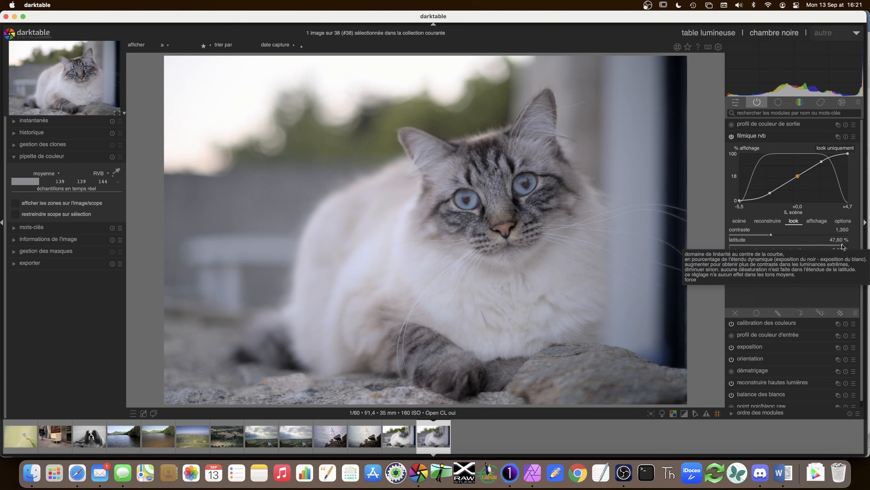
left_click_drag(843, 246, 824, 246)
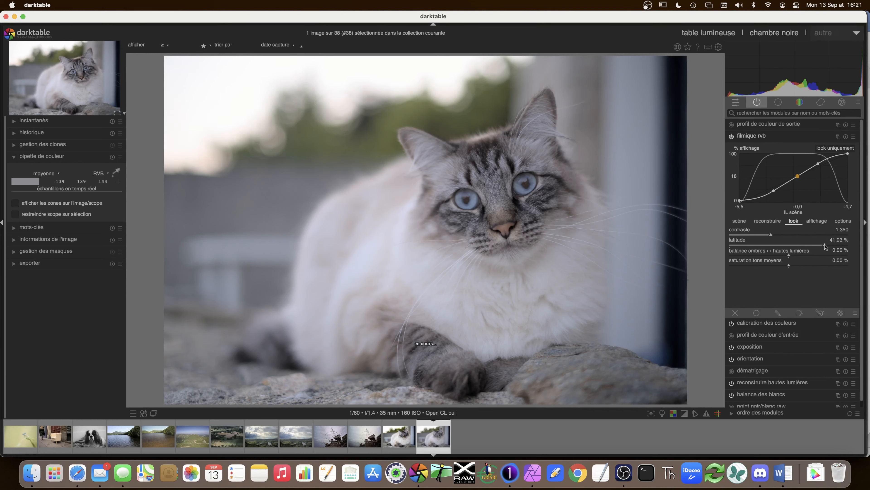
double_click(824, 247)
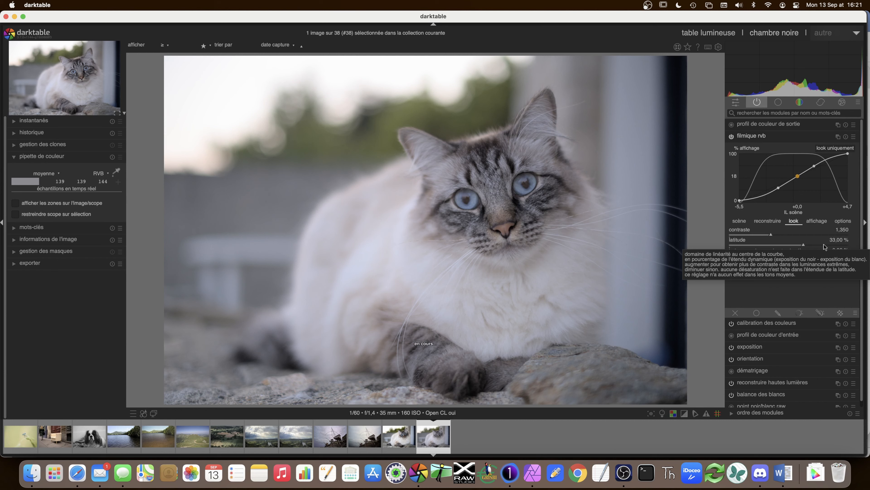
left_click(740, 222)
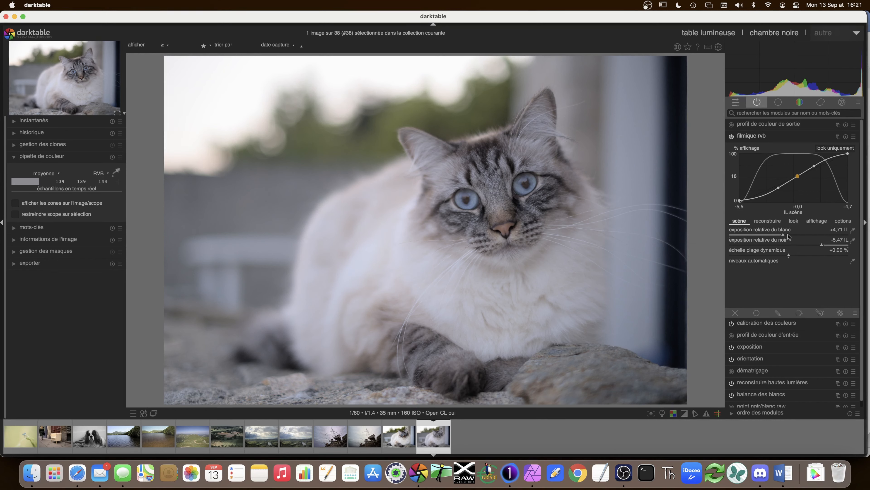
Collapse filmique rvb, and expand and enable the égaliseur de ton module from the basic module group
left_click(745, 137)
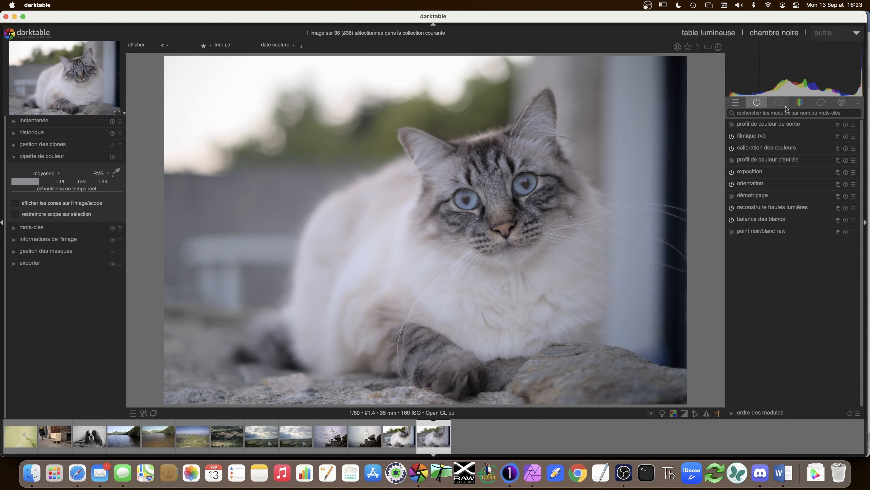
left_click(780, 103)
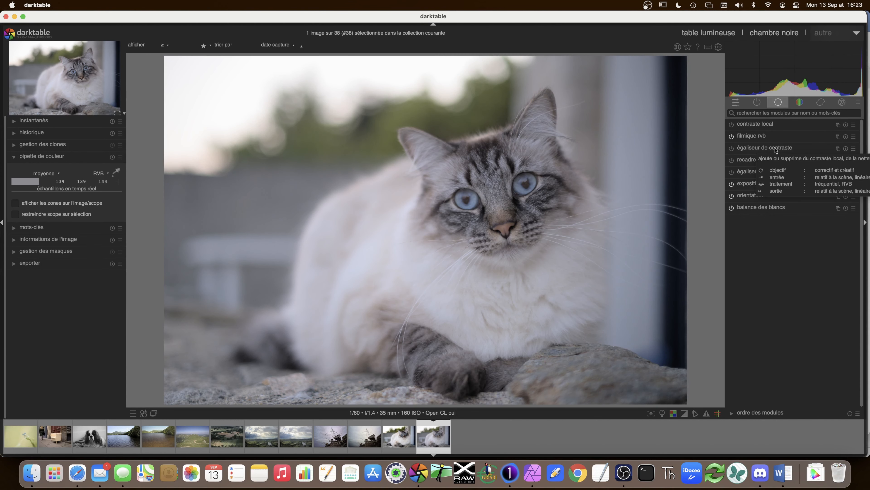
mouse_move(770, 172)
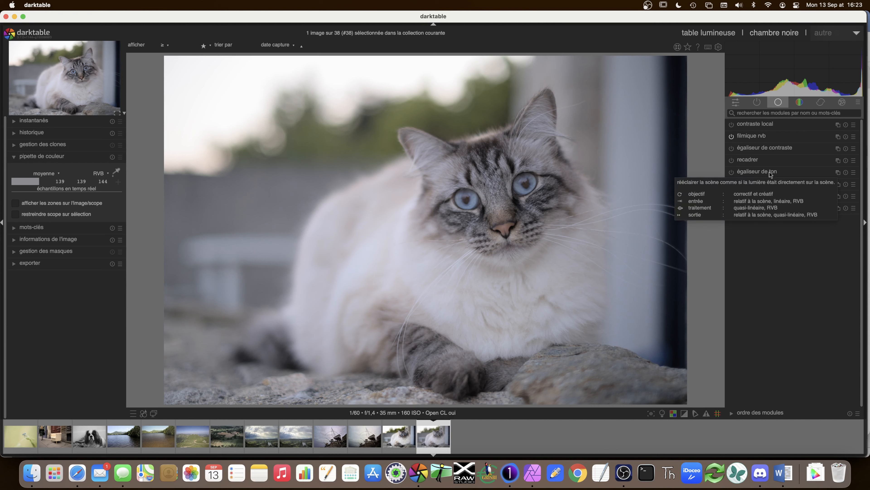
left_click(770, 171)
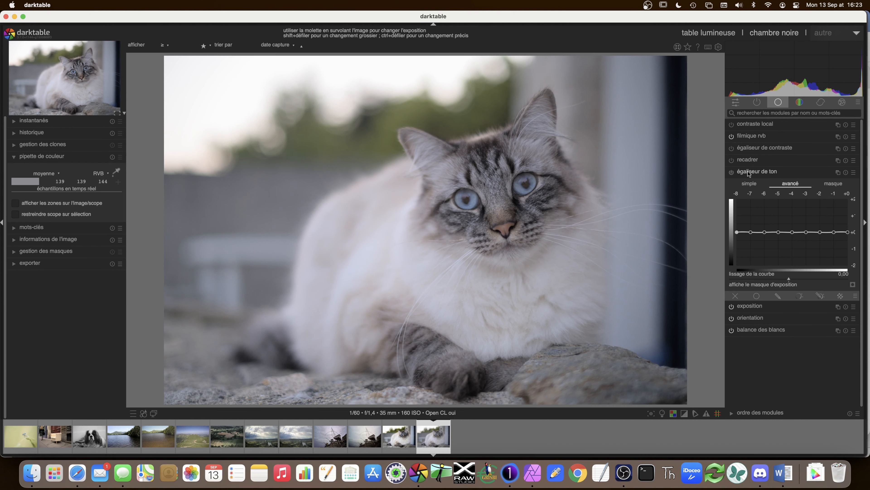
left_click(732, 173)
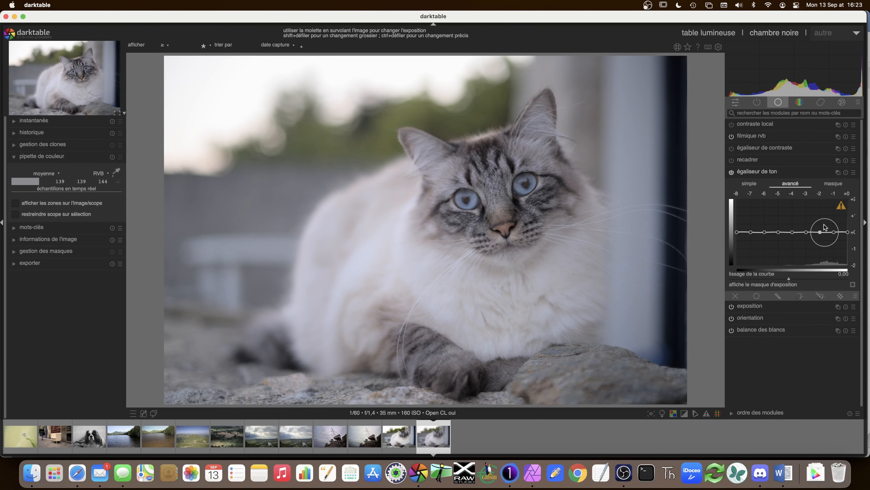
Review the égaliseur de ton histogram and set the mask exposure compensation automatically with its picker
left_click(834, 185)
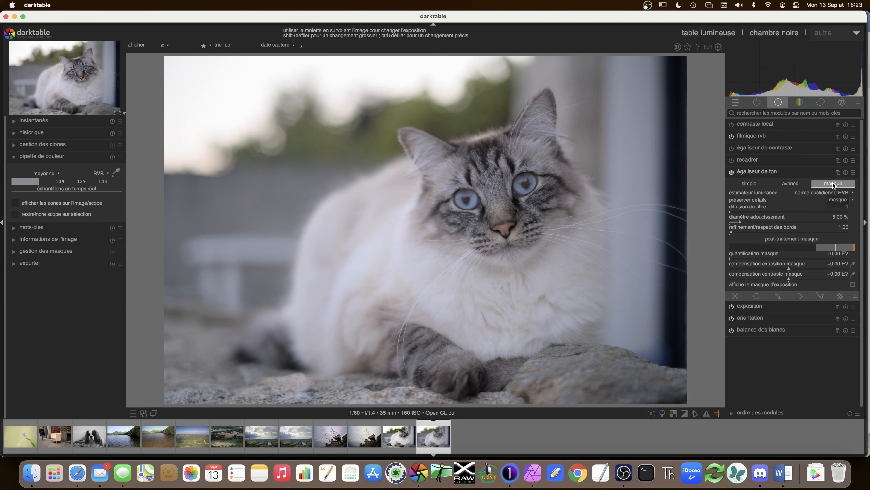
left_click(800, 183)
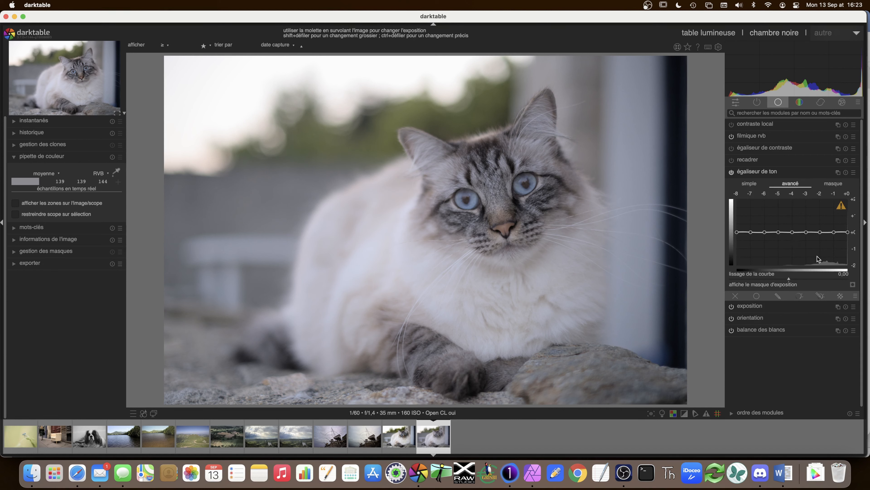
left_click(835, 185)
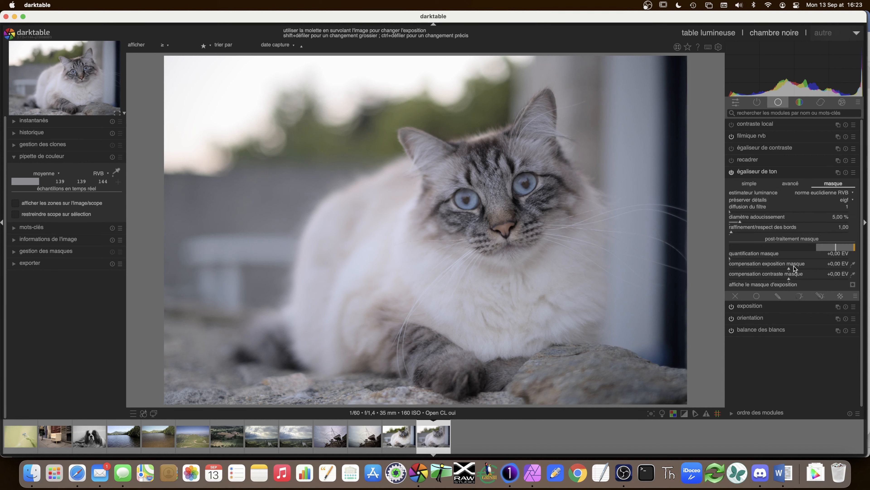
left_click(854, 265)
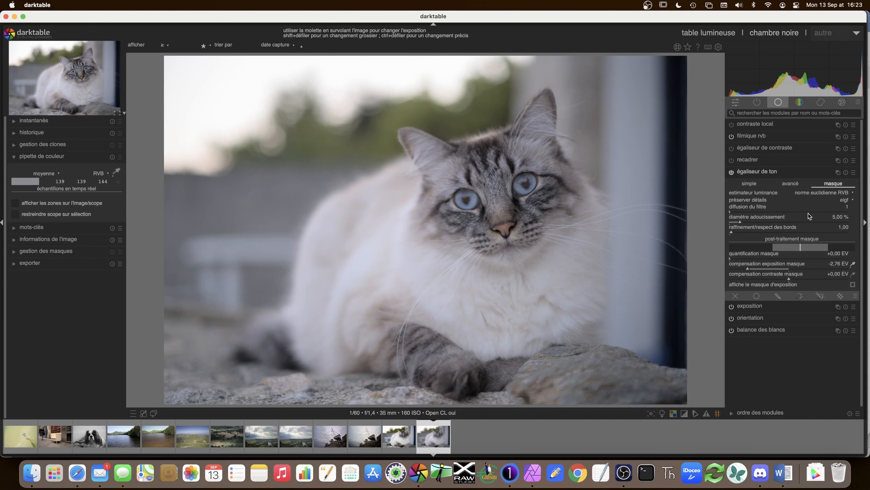
Shape the avancé curve of égaliseur de ton, raising tones around -3 to -2 EV and lowering those around -5 EV
left_click(789, 184)
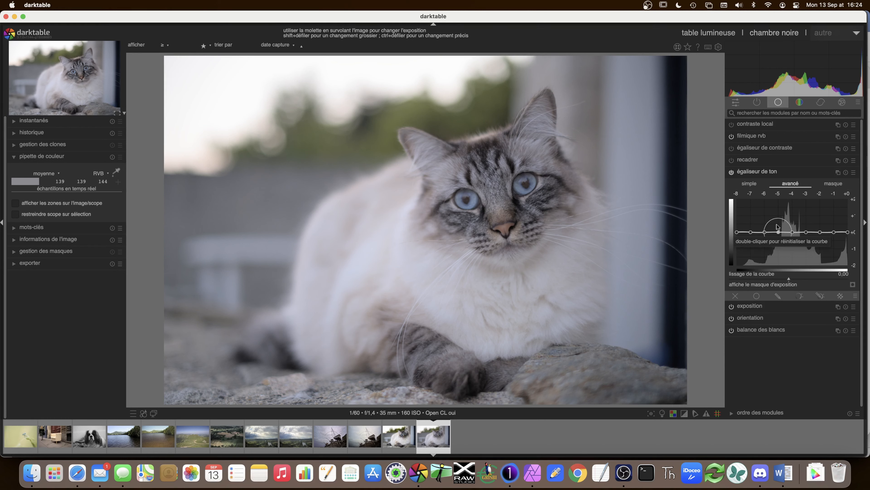
scroll(817, 234, "up", 5)
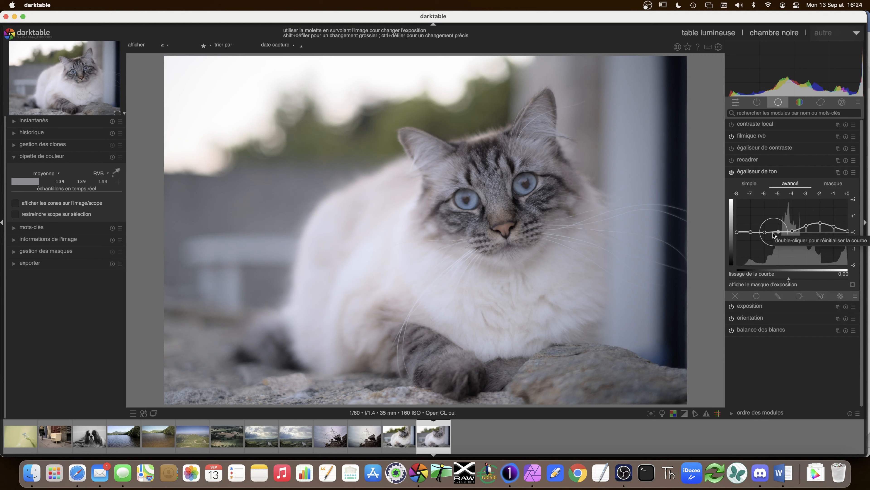
scroll(777, 246, "down", 5)
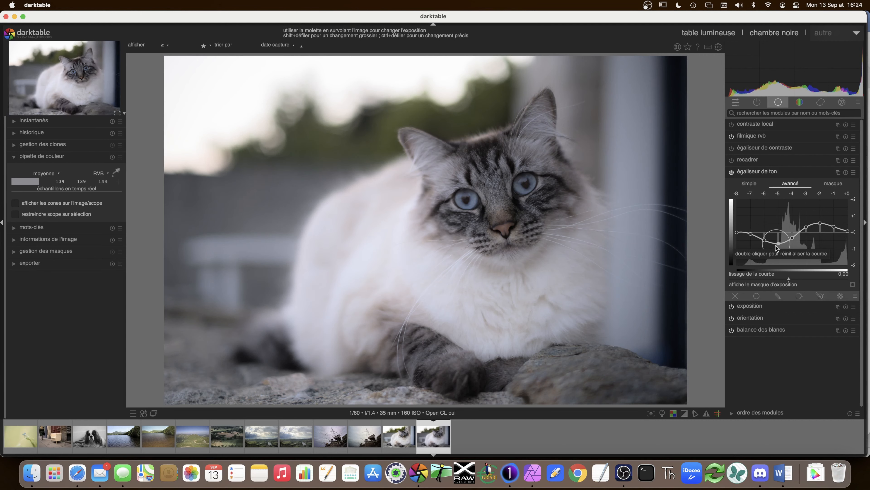
left_click_drag(776, 258, 777, 241)
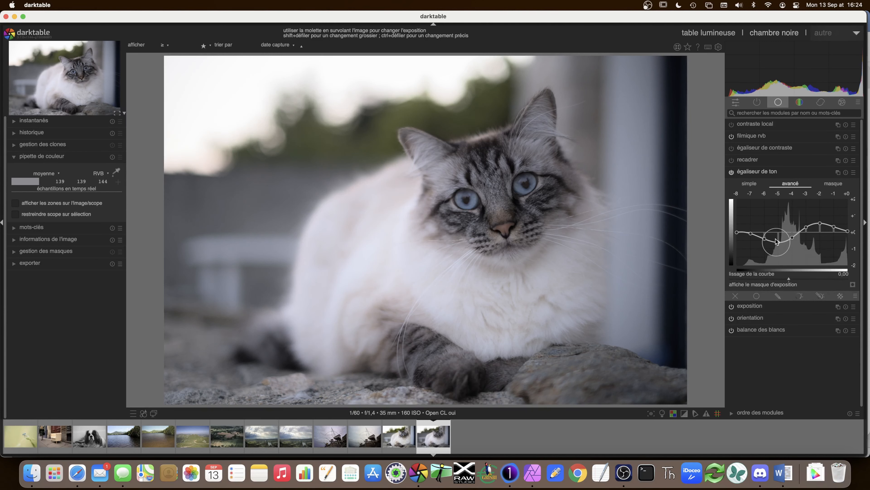
mouse_move(805, 225)
left_mouse_down()
mouse_move(779, 246)
mouse_move(812, 223)
left_mouse_up()
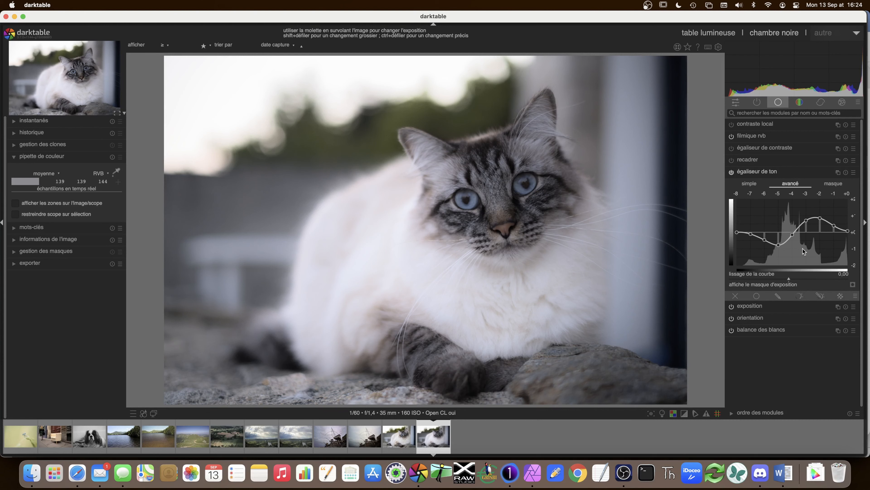
left_click_drag(819, 219, 821, 224)
left_click_drag(778, 246, 814, 225)
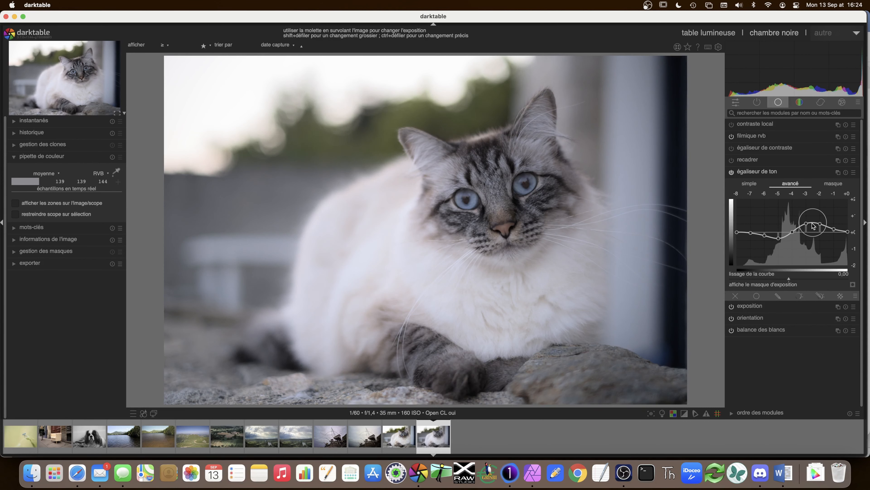
Collapse égaliseur de ton and toggle it off and on to compare the photo, leaving it enabled
left_click(754, 172)
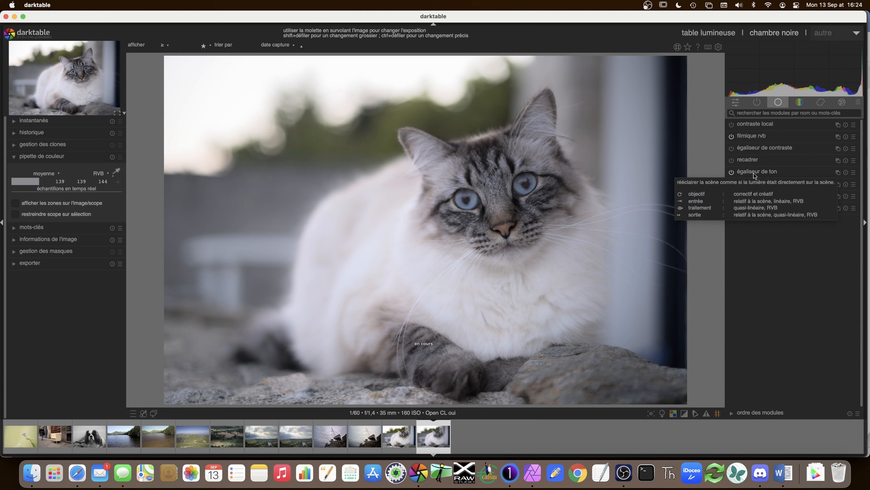
left_click(731, 173)
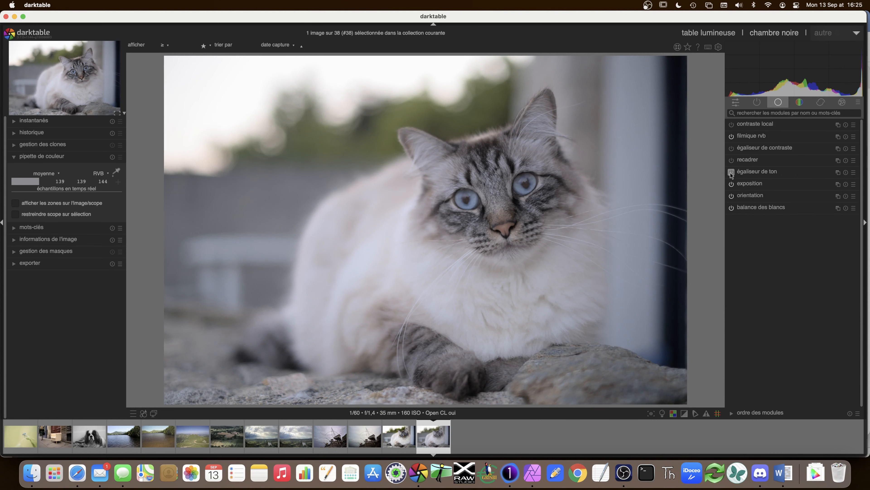
left_click(732, 172)
left_click(731, 173)
left_click(731, 173)
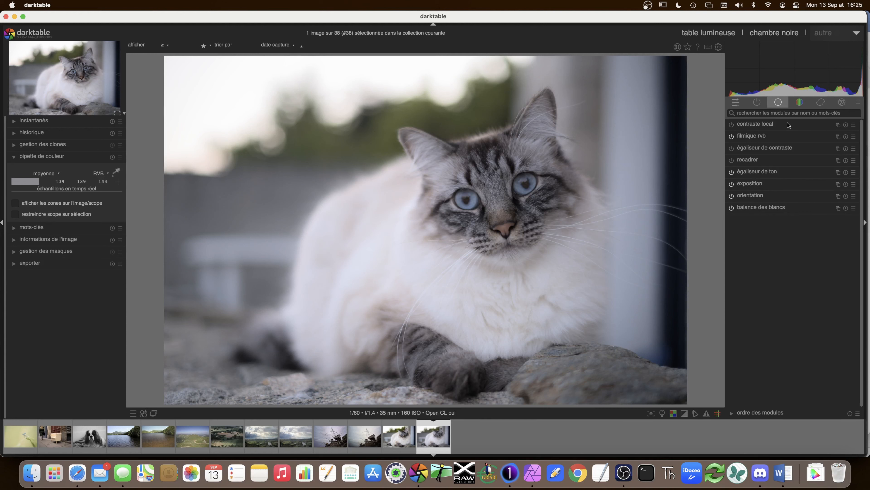
Enable balance couleur rvb and set vibrance globale to 37,19 % and chroma global to 20,82 %
left_click(799, 102)
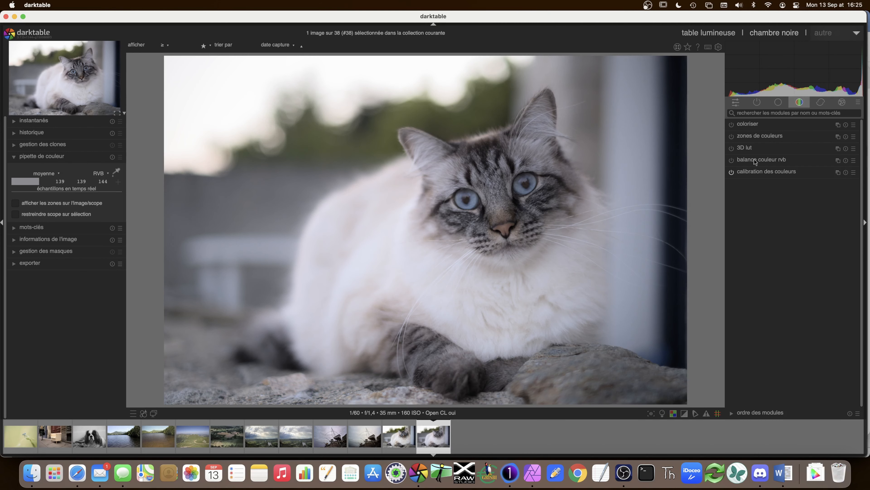
left_click(731, 161)
left_click(758, 160)
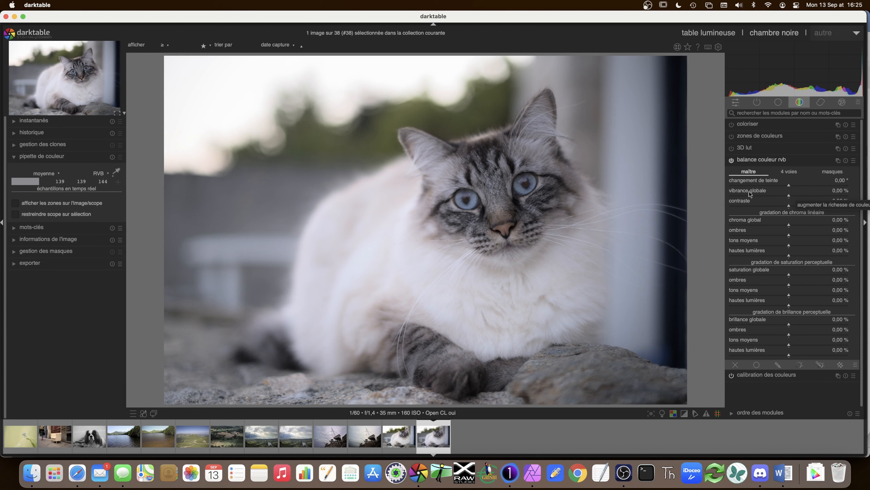
left_click(814, 195)
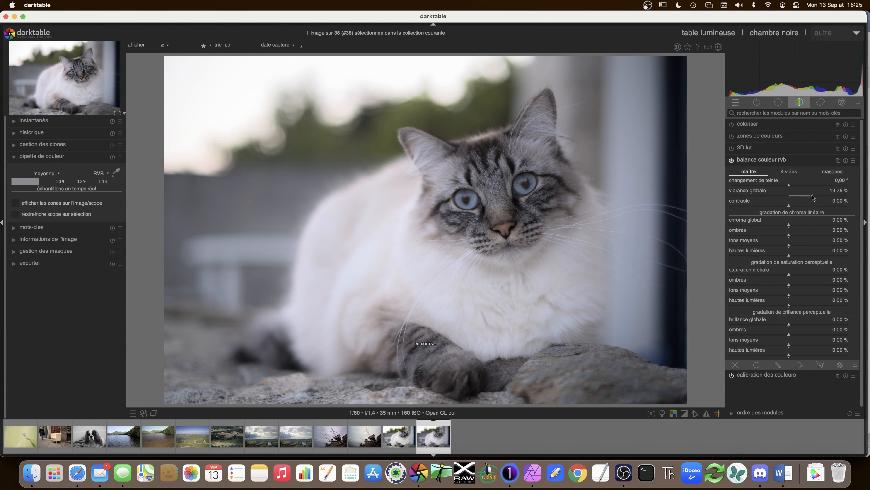
left_click_drag(814, 197, 833, 196)
left_click_drag(790, 227, 813, 225)
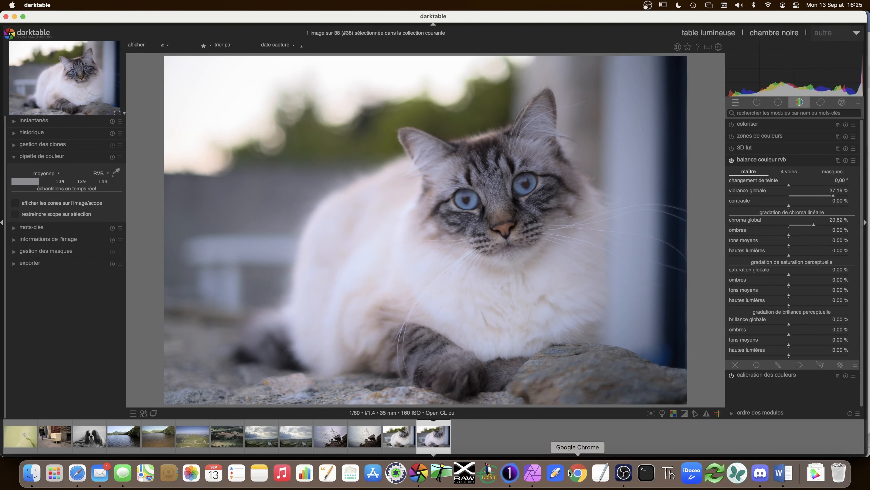
Switch to Affinity Photo and hide the two exposure adjustment layers over the colour-space diagram
left_click(532, 473)
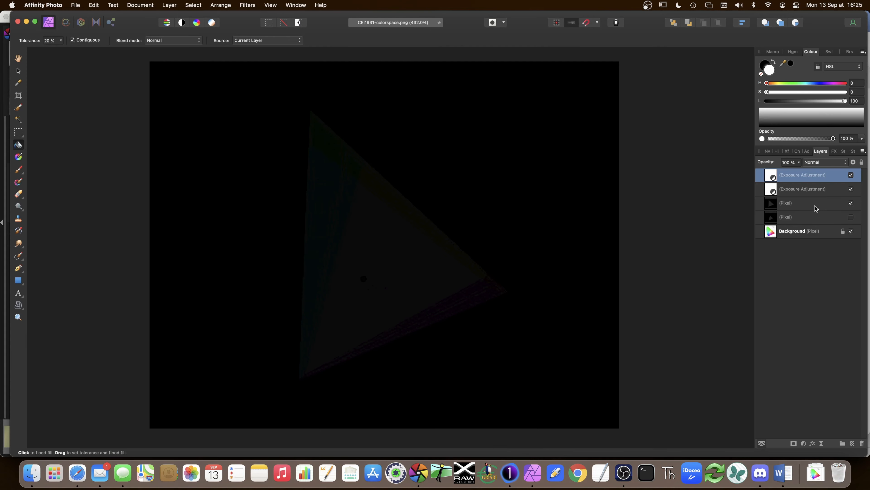
left_click(851, 176)
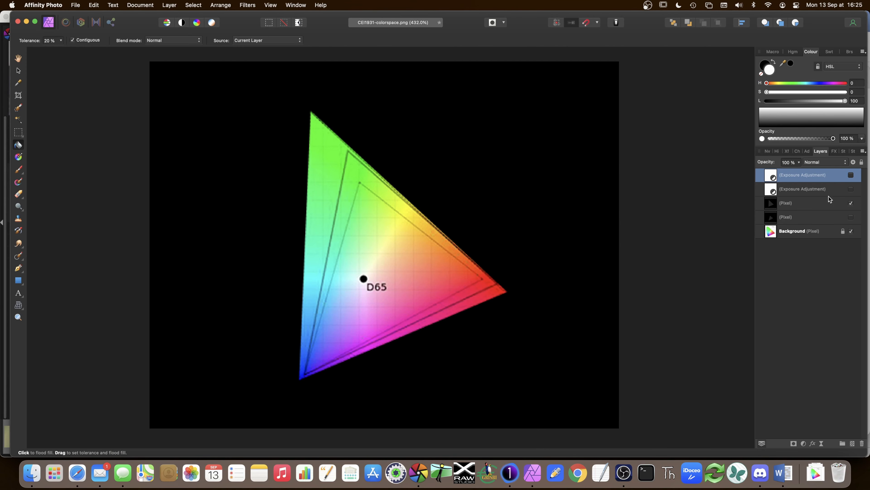
Hide the remaining black pixel overlay layers so that only the background chromaticity diagram is displayed
left_click(851, 217)
left_click(851, 218)
left_click(851, 203)
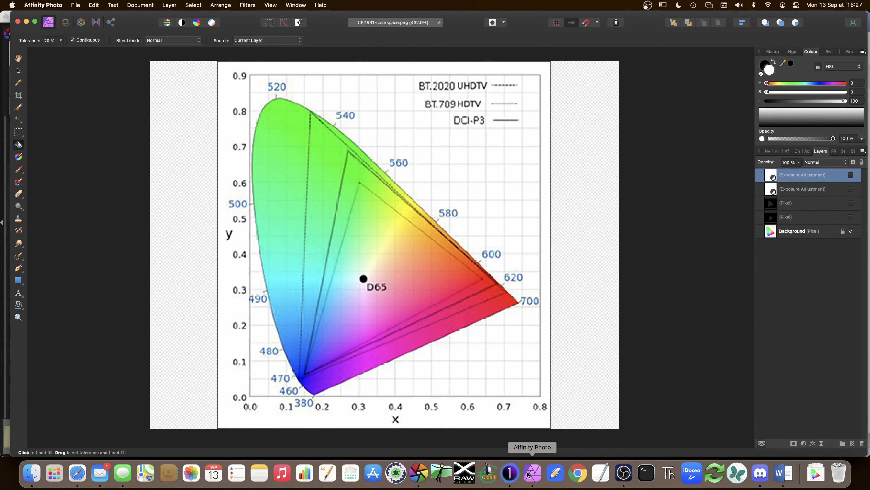
Switch to darktable and raise saturation globale in balance couleur rvb to 5,43 %
left_click(420, 475)
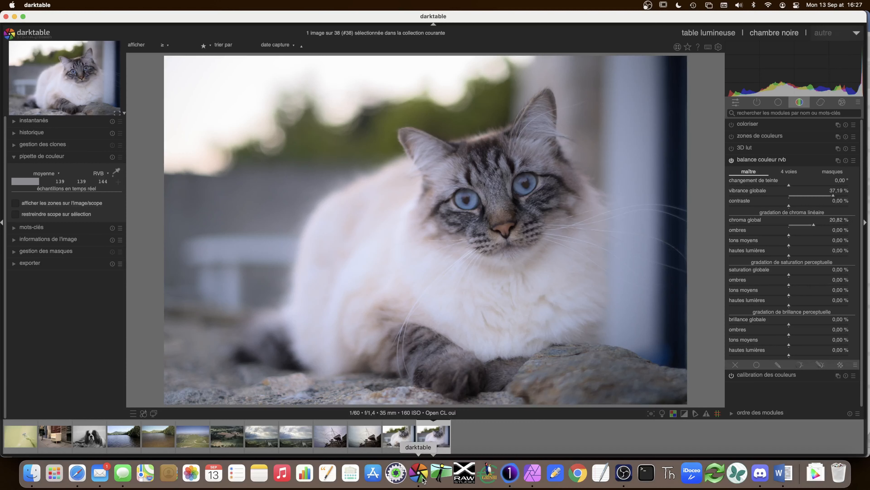
left_click(804, 277)
left_click(802, 273)
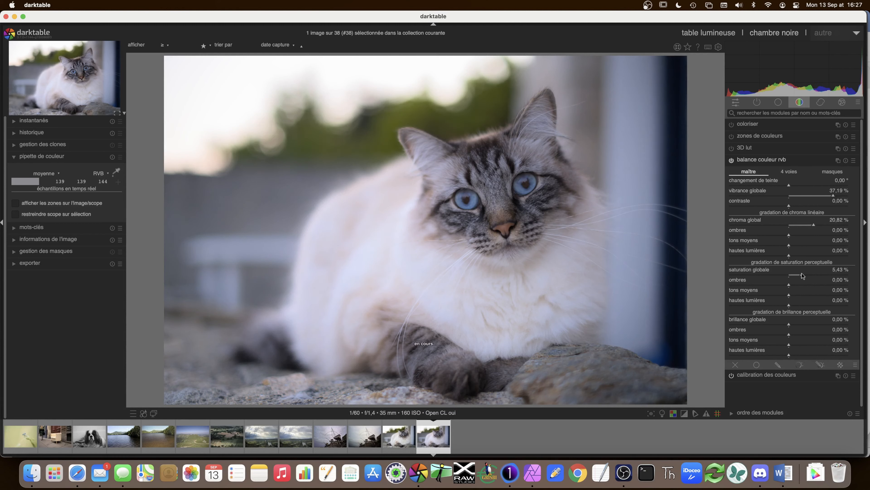
Set brillance globale to 0,27 % and brilliance hautes lumières to 9,88 %, with saturation globale at 0,09 % and saturation tons moyens at 8,27 %
left_click(811, 324)
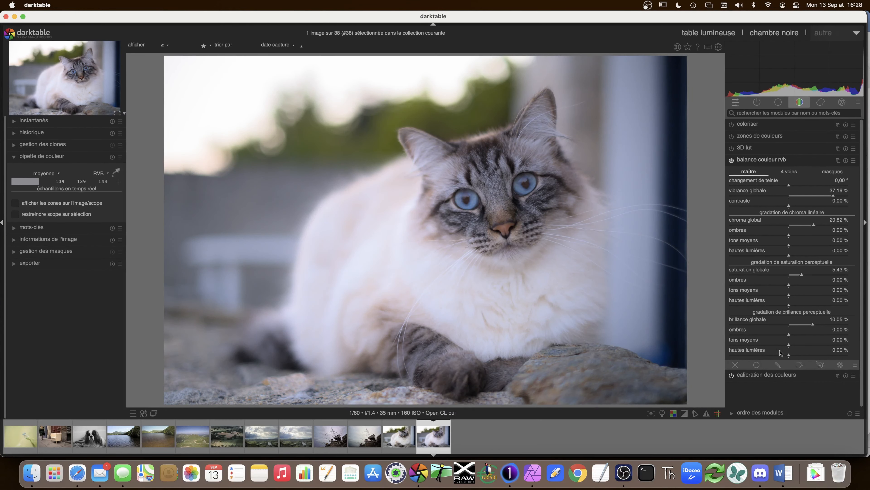
left_click(789, 325)
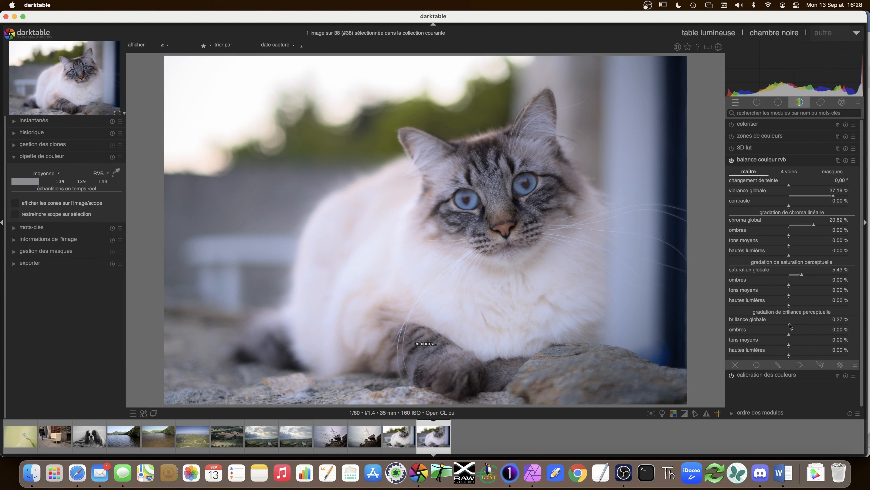
left_click(813, 355)
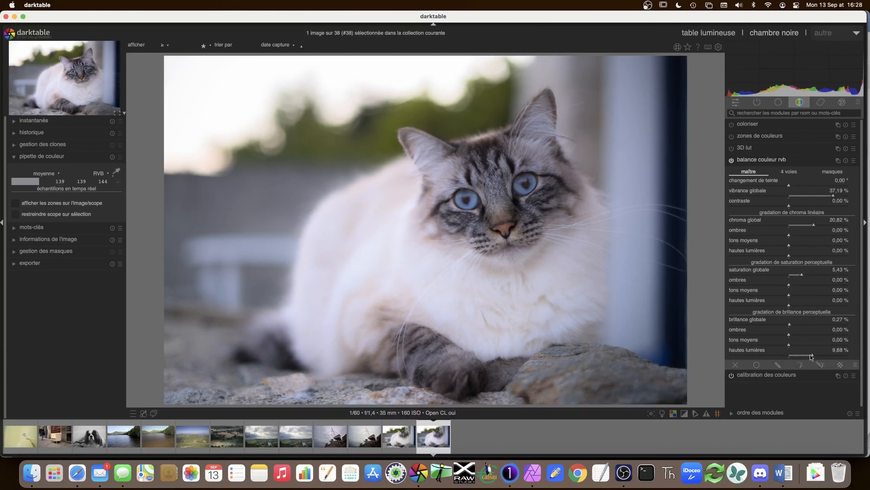
left_click(789, 276)
left_click(808, 296)
Toggle balance couleur rvb off and on to compare the cat photo, leaving the module enabled
left_click(731, 160)
left_click(732, 160)
left_click(731, 160)
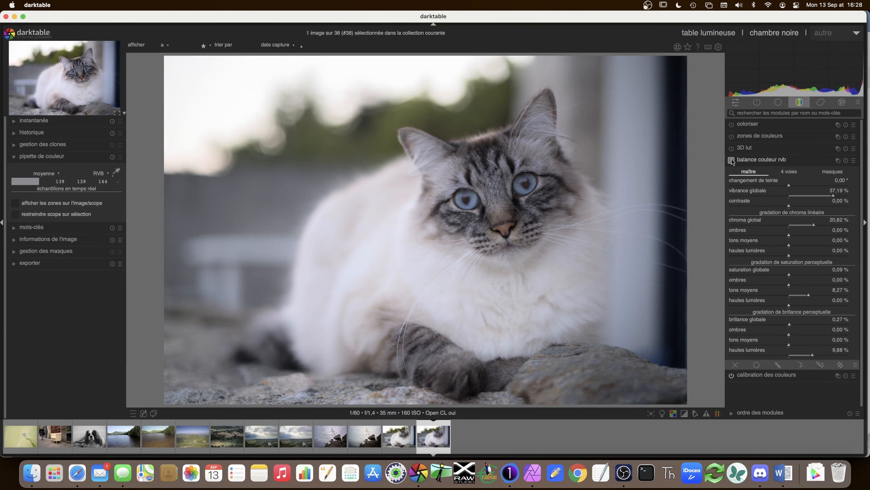
left_click(732, 160)
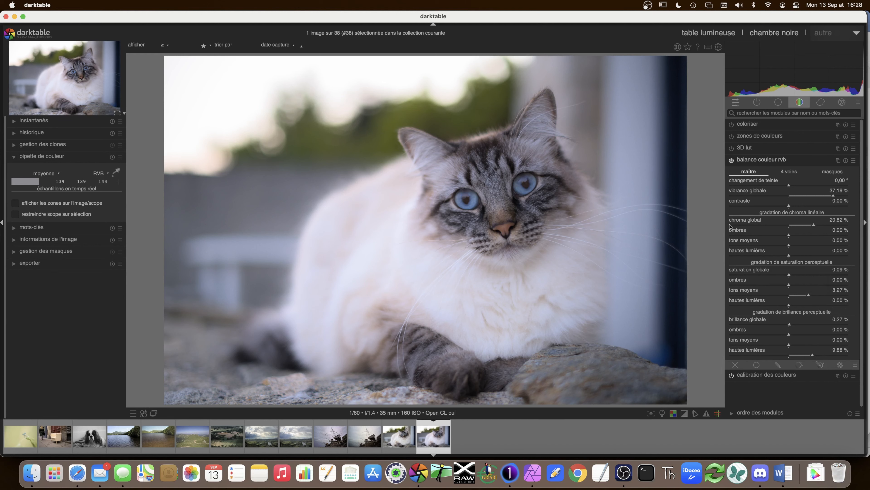
Review the masques and 4 voies settings of balance couleur rvb, collapse the module and list the active modules
left_click(839, 172)
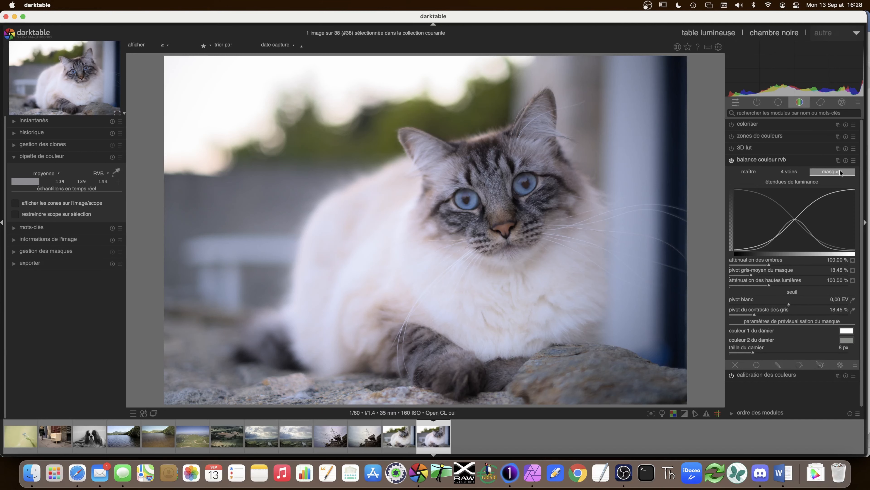
left_click(797, 173)
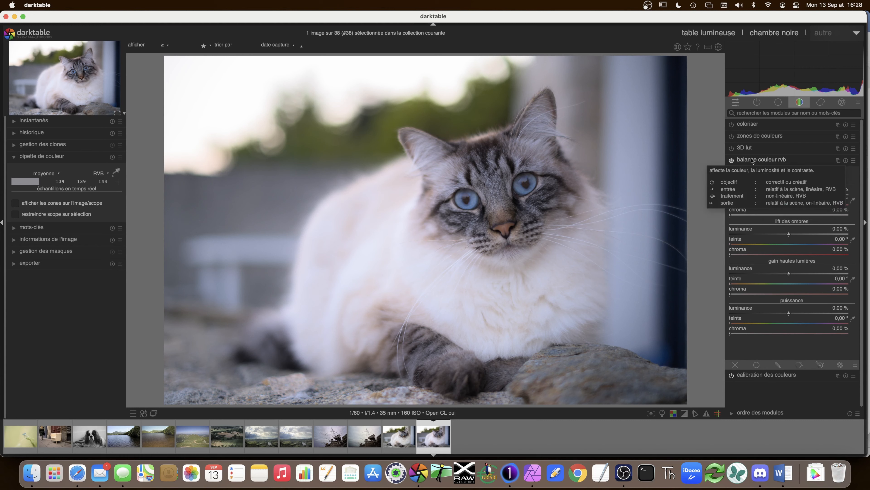
left_click(756, 172)
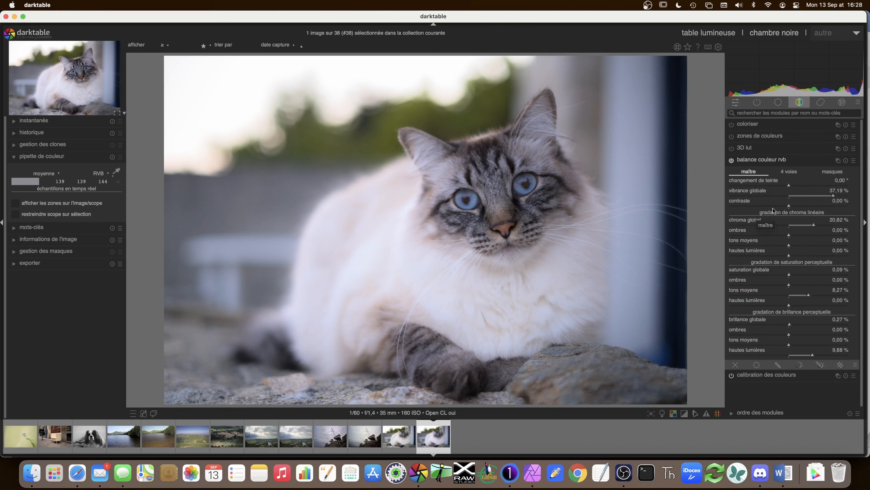
left_click(756, 160)
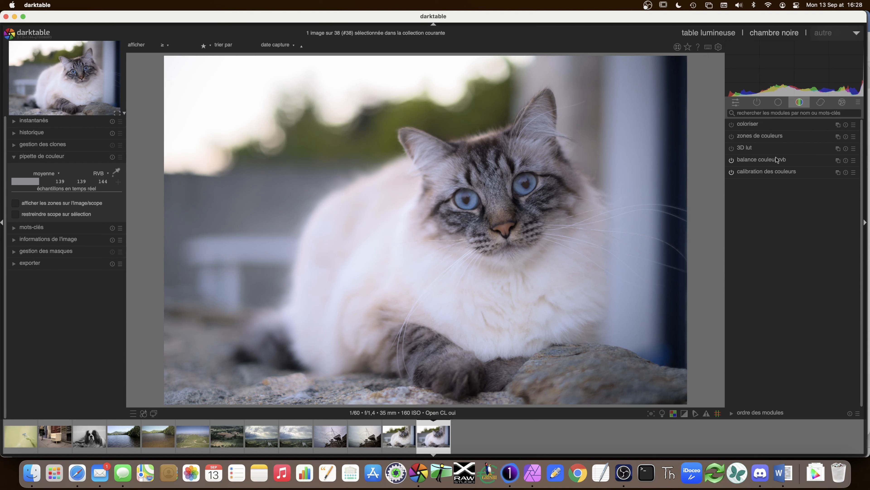
left_click(758, 103)
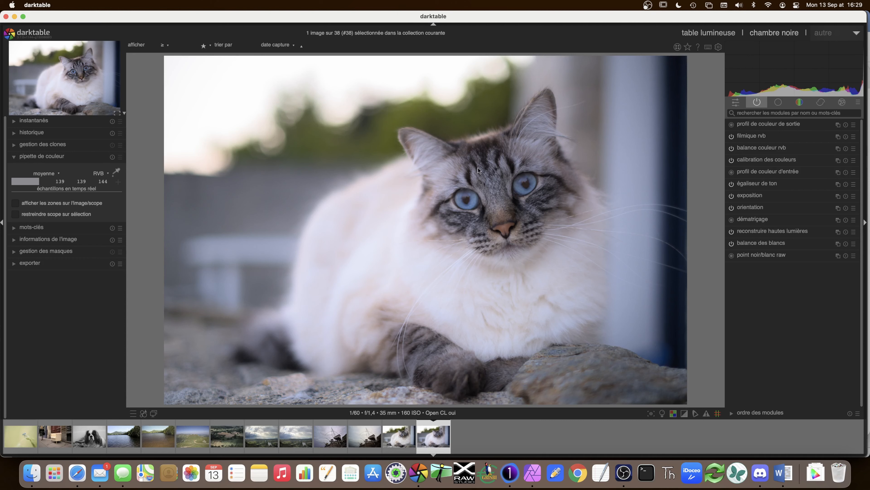
Enable égaliseur de contraste and apply its "renforcer la netteté" preset to the photo
left_click(778, 102)
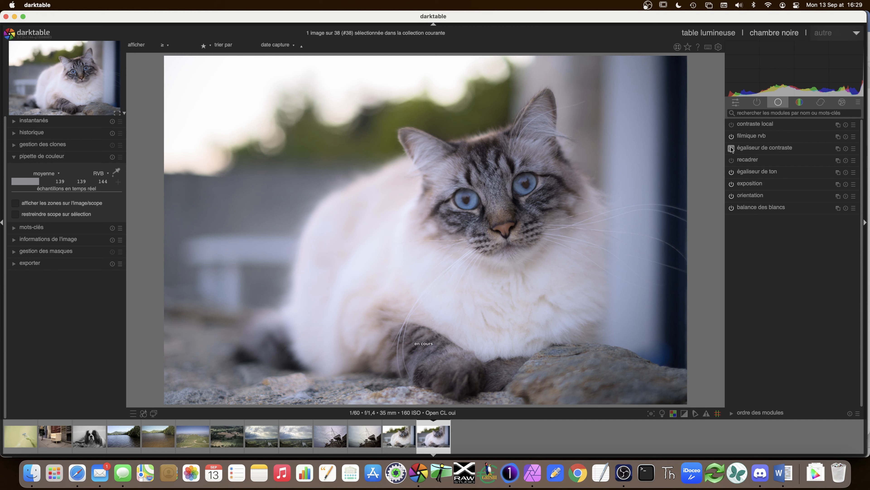
left_click(751, 147)
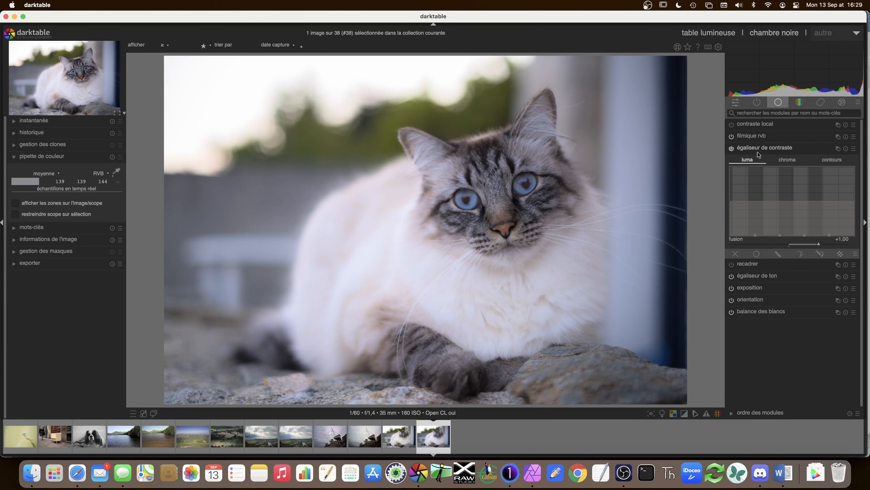
left_click(854, 149)
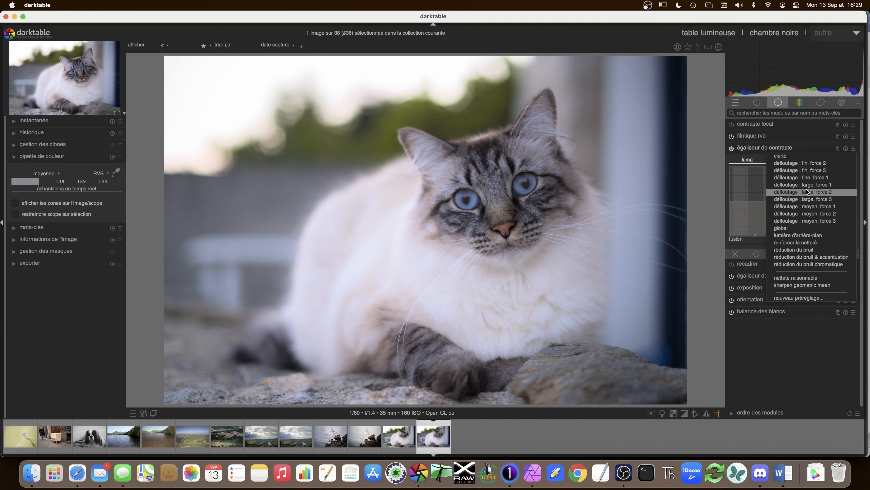
left_click(807, 242)
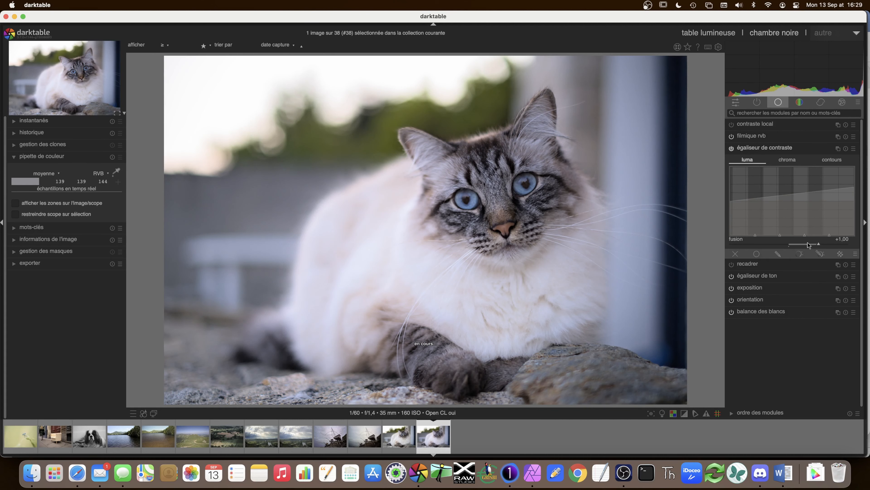
left_click(731, 149)
Blend égaliseur de contraste uniformly in the RVB (scène) colour space with the moyenne géométrique blend mode
left_click(760, 255)
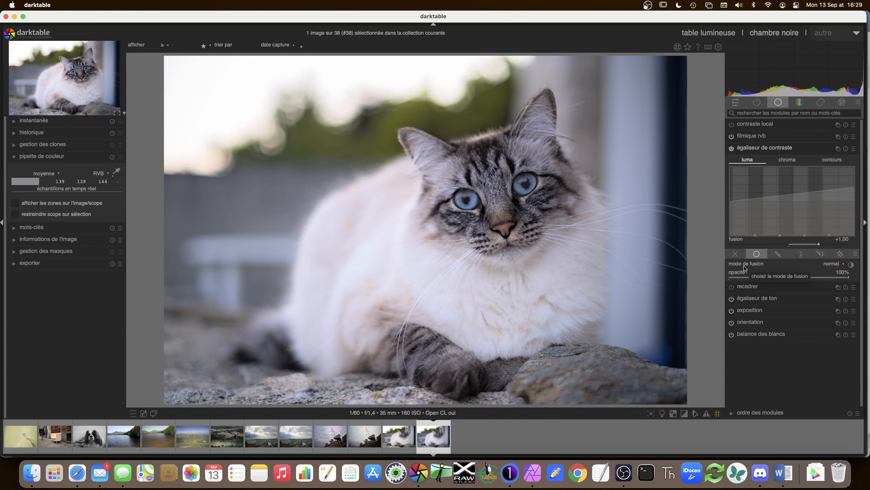
left_click(835, 263)
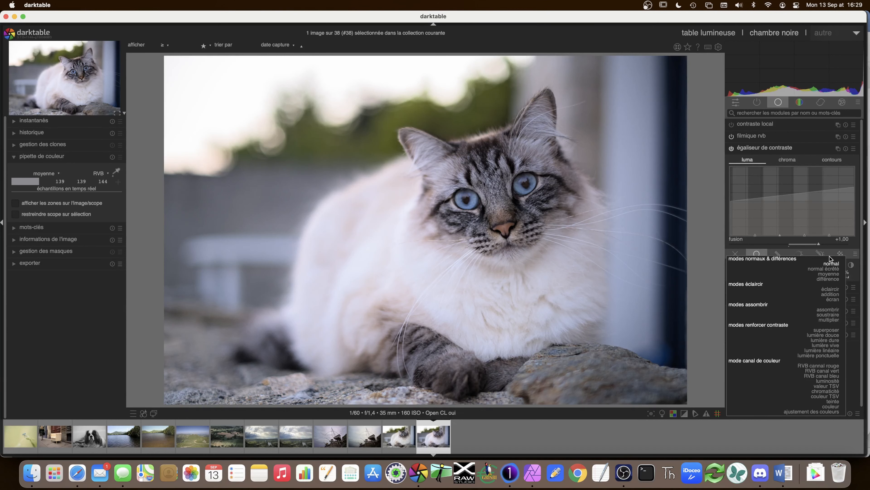
left_click(764, 255)
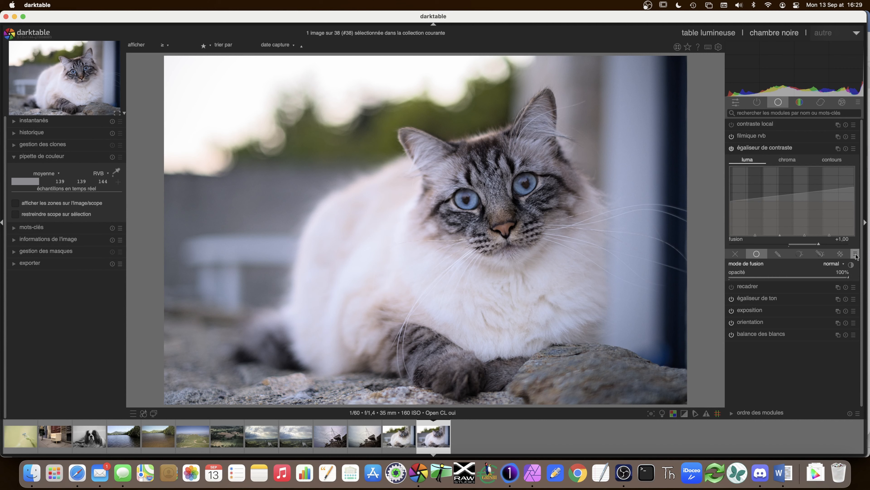
left_click(856, 255)
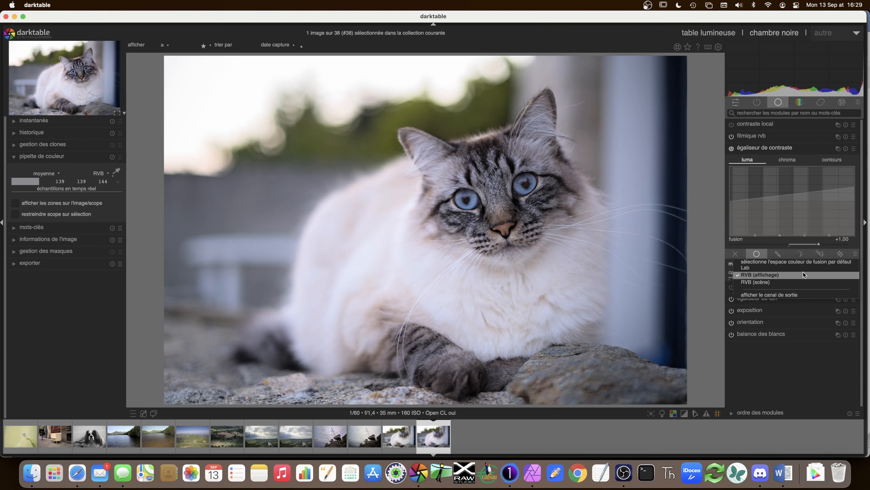
left_click(773, 283)
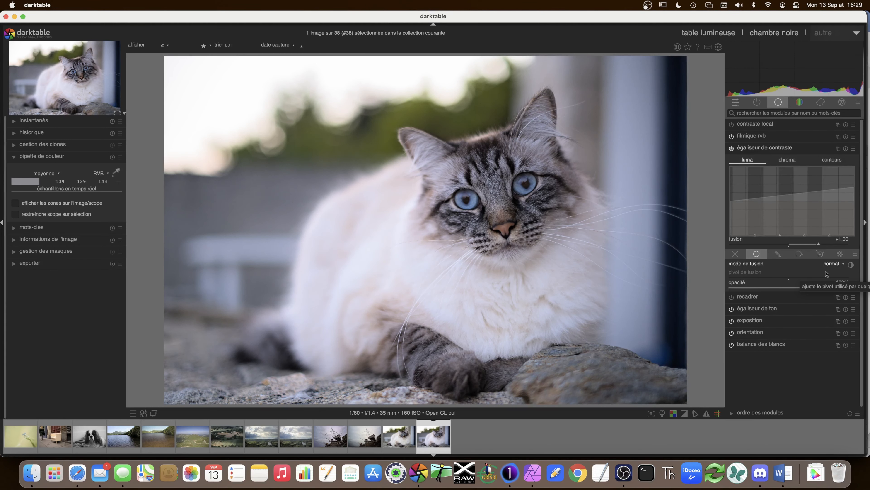
left_click(835, 264)
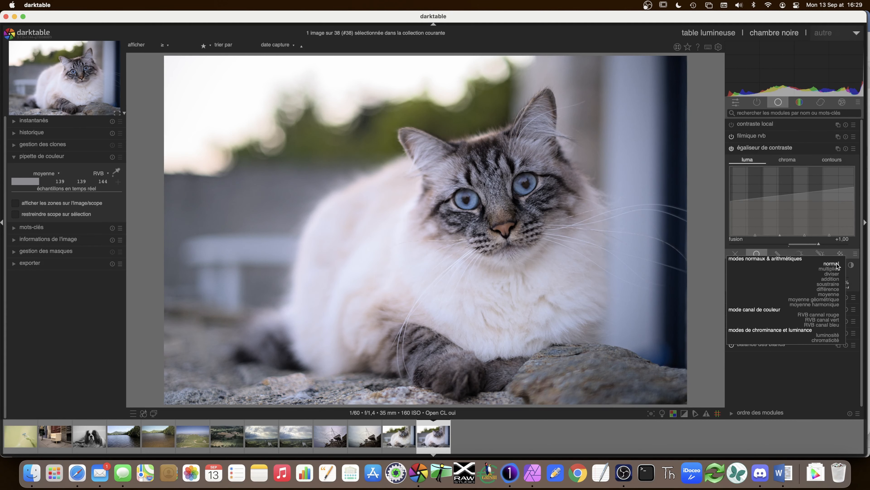
left_click(828, 300)
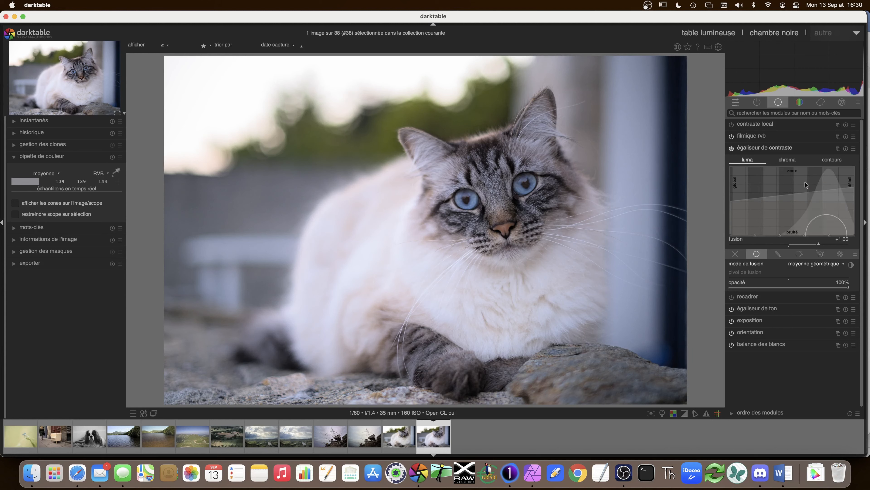
Compare the photo with and without égaliseur de contraste, leaving it enabled, and return to the list of active modules
left_click(732, 150)
left_click(732, 150)
left_click(732, 150)
left_click(732, 150)
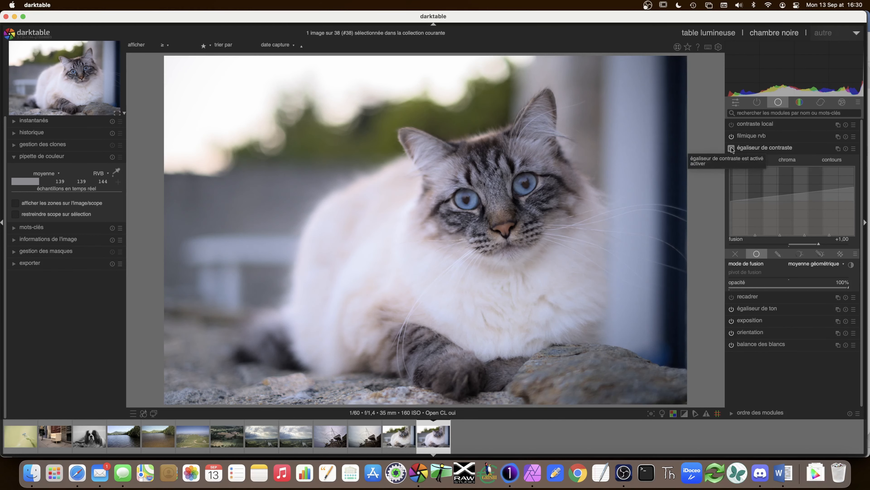
left_click(754, 148)
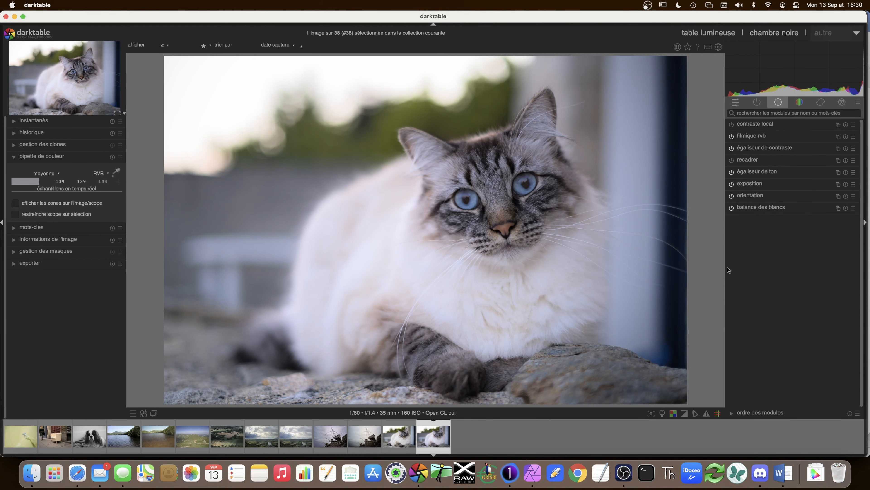
left_click(758, 103)
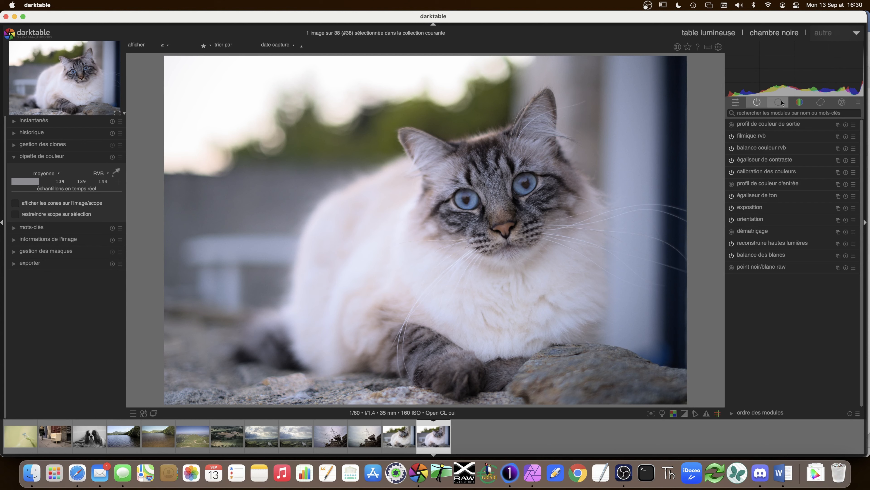
Create a new instance of balance couleur rvb and activate a drawn mask for it
left_click(800, 102)
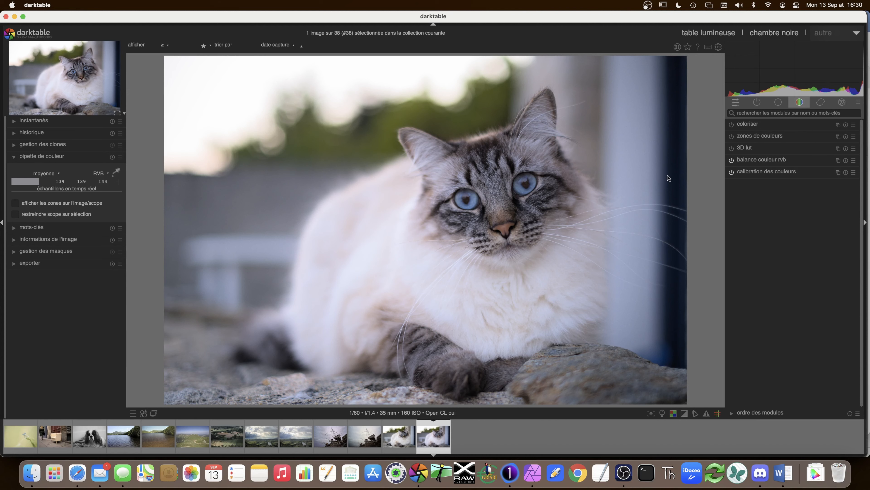
left_click(837, 161)
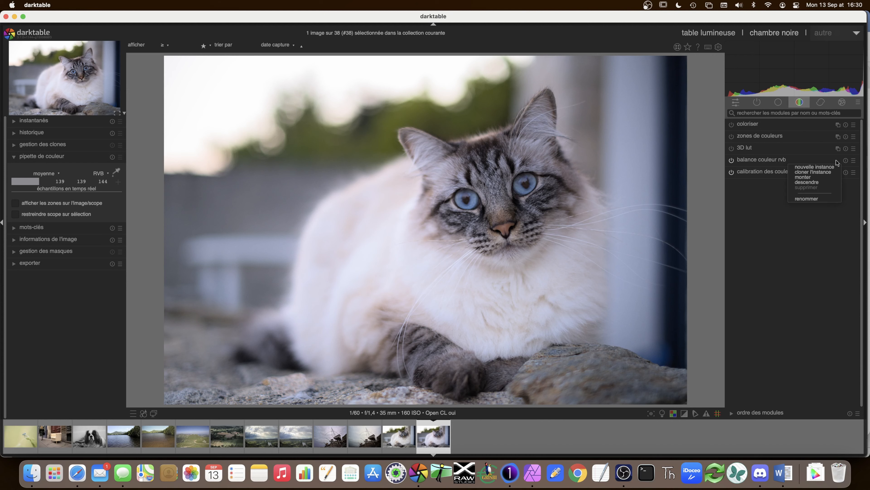
left_click(826, 167)
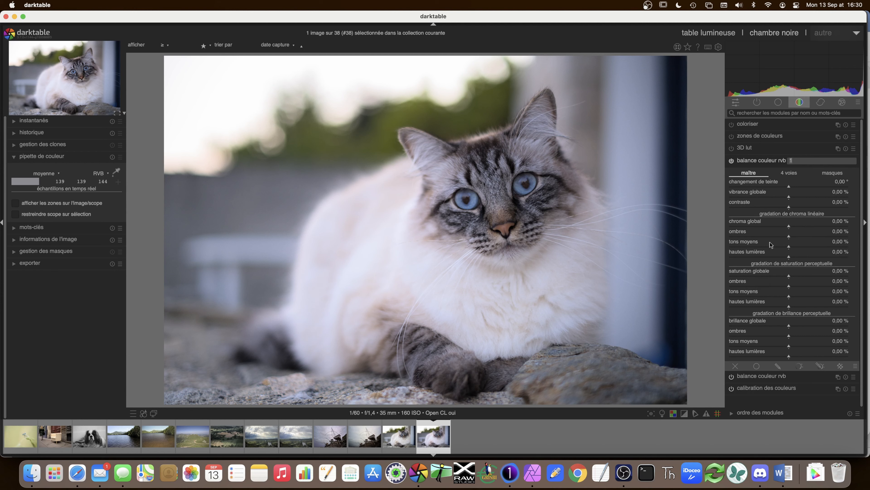
left_click(779, 366)
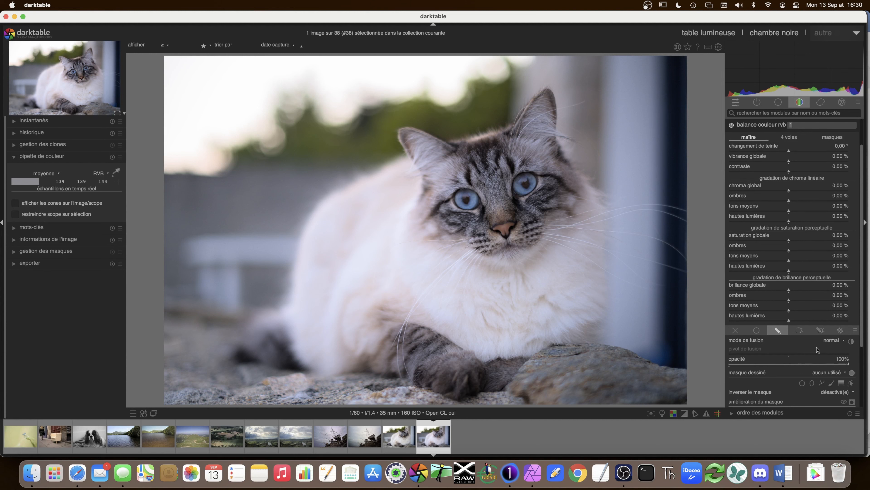
Draw a closed path mask around the cat's eye on the left side of the face
left_click(822, 383)
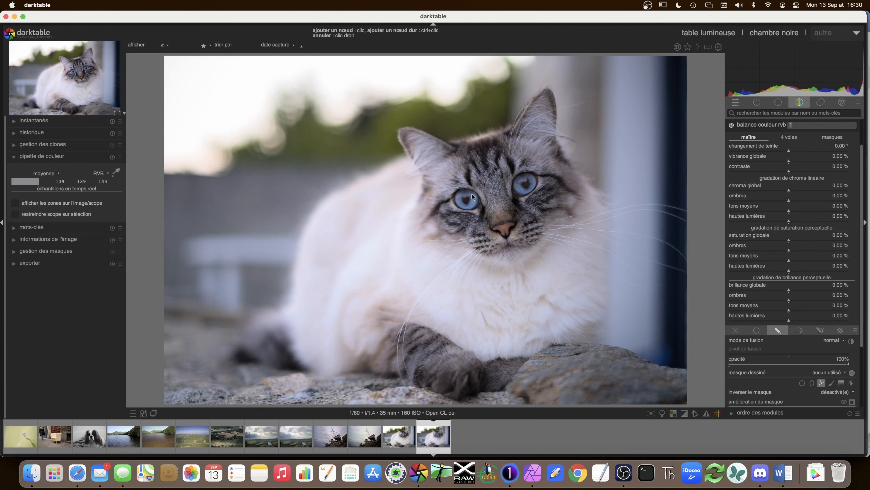
left_click(459, 192)
left_click(474, 208)
left_click(478, 196)
right_click(478, 197)
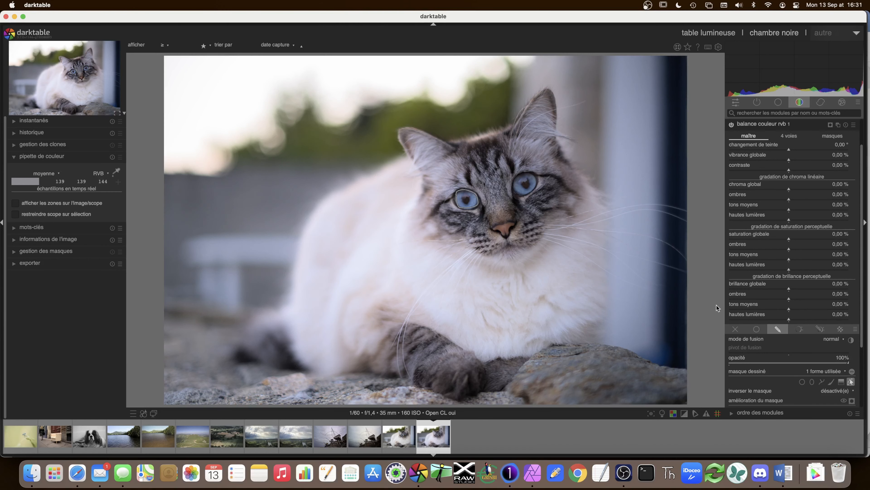
Draw a second closed path mask around the cat's eye on the right side of the face
left_click(821, 381)
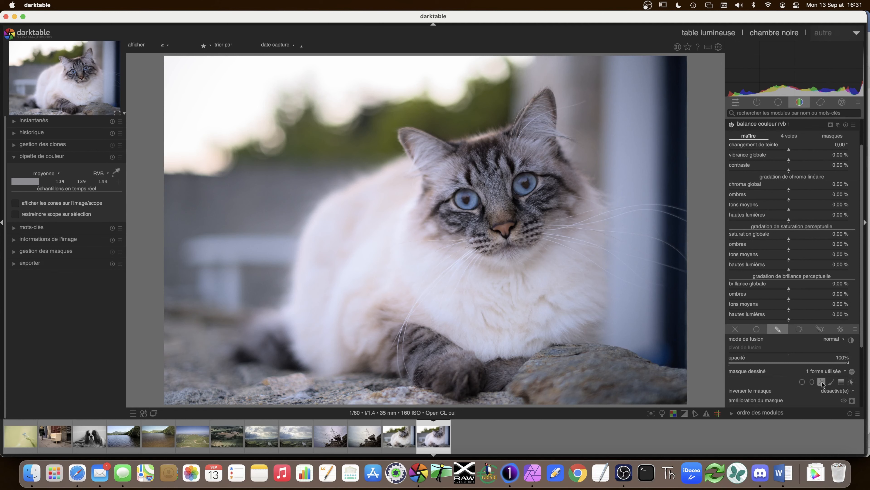
left_click(518, 175)
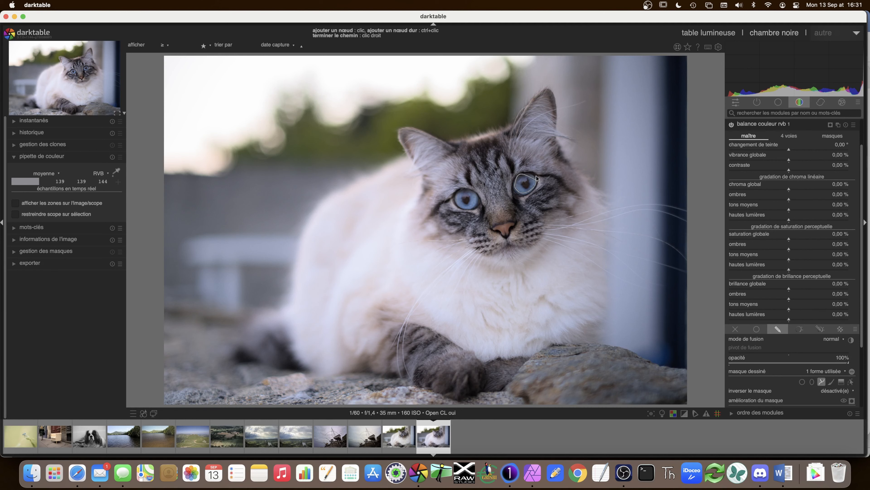
right_click(529, 174)
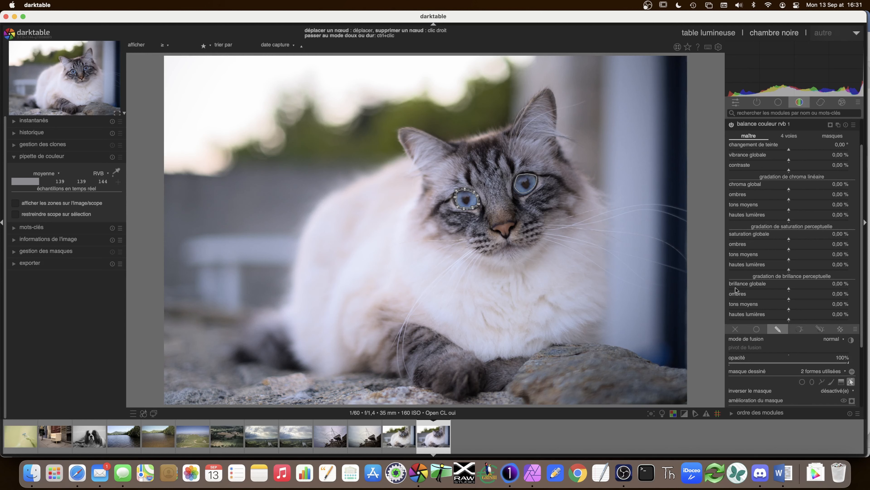
Check the eye mask overlay, set its rayon du raffinement to 23,9 px, and hide the path outlines and the overlay
left_click(853, 402)
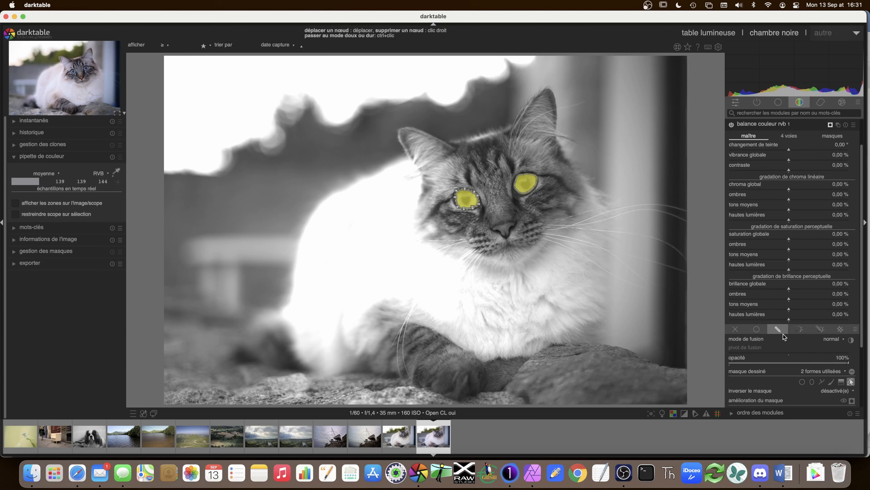
scroll(760, 363, "down", 2)
scroll(753, 385, "down", 2)
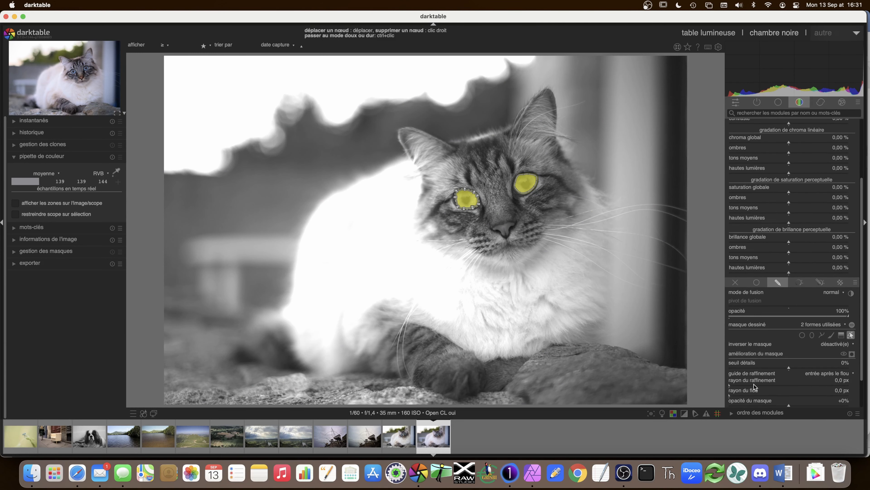
left_click(740, 369)
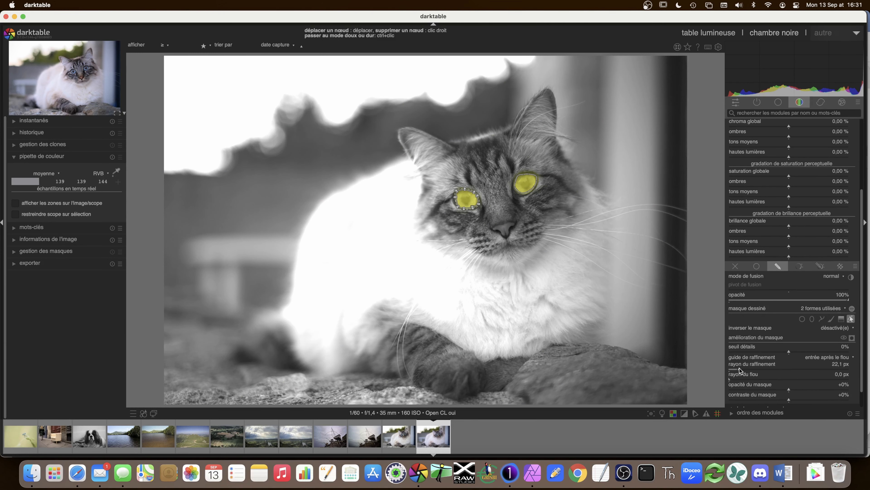
left_click(740, 369)
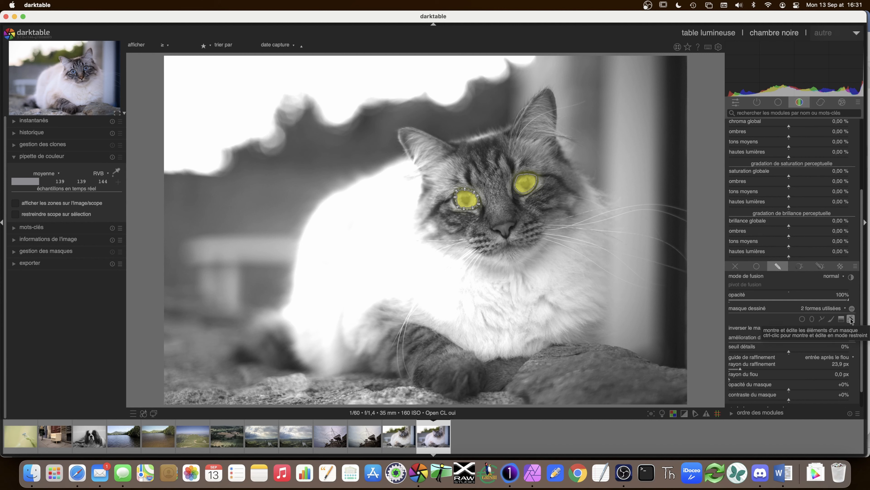
left_click(851, 319)
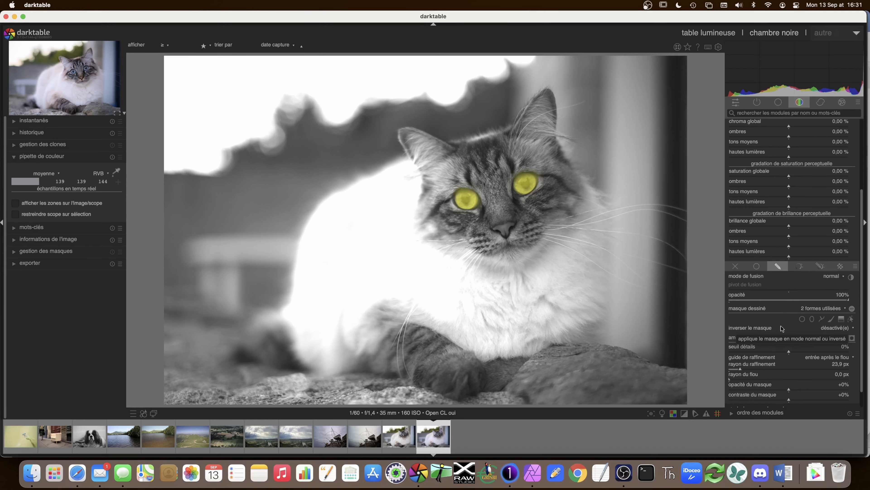
left_click(852, 339)
Try a chroma global of 100 % on the masked eyes in balance couleur rvb 1
scroll(759, 284, "up", 5)
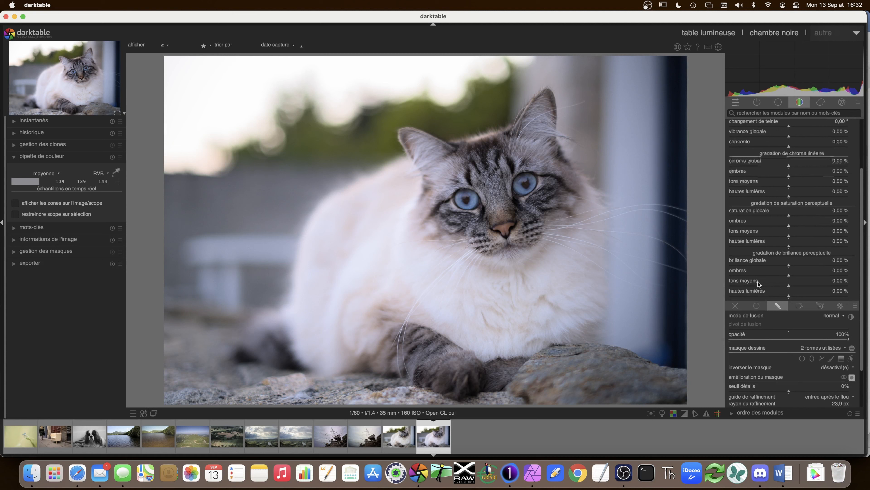
left_click(806, 225)
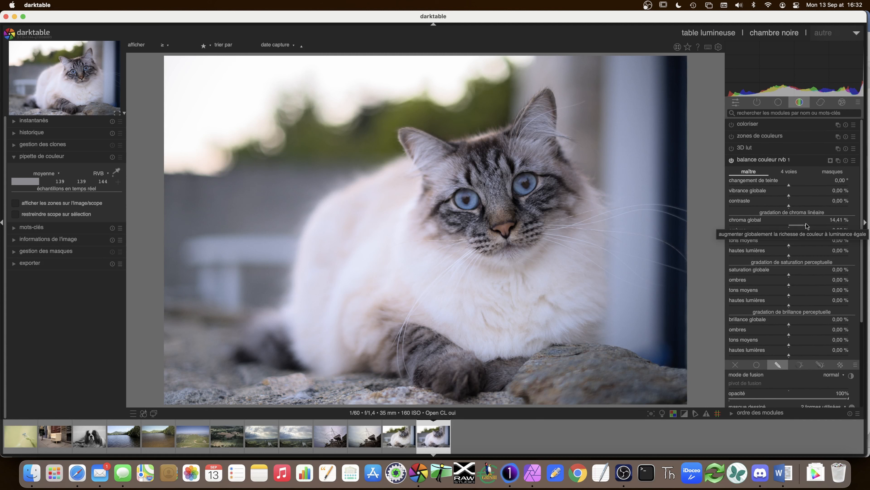
left_click_drag(806, 226, 810, 227)
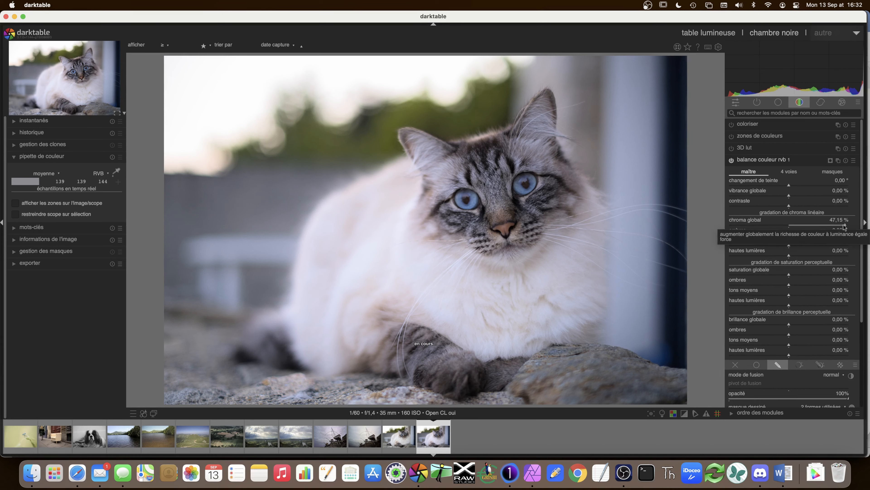
right_click(810, 226)
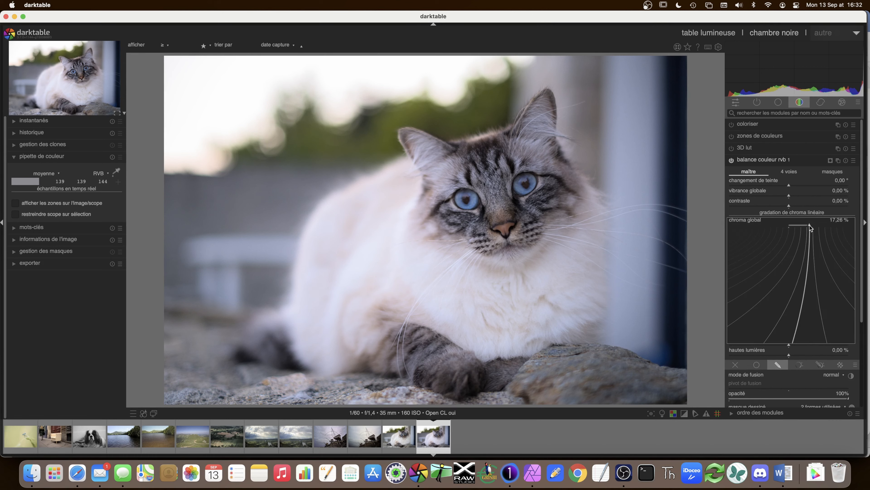
type("100")
key("Return")
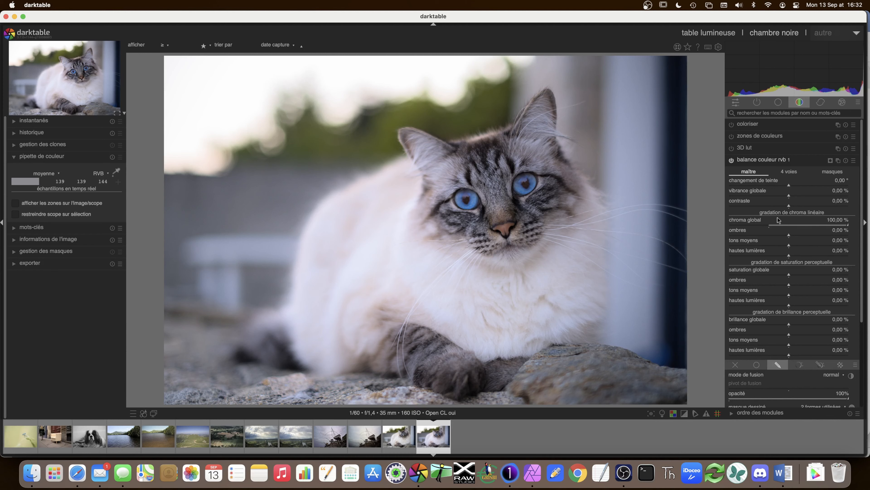
Set chroma global to 28,47 % and brillance globale to 11,12 % for the masked eyes, and collapse balance couleur rvb 1
left_click(792, 225)
left_click(807, 324)
left_click_drag(808, 326, 815, 325)
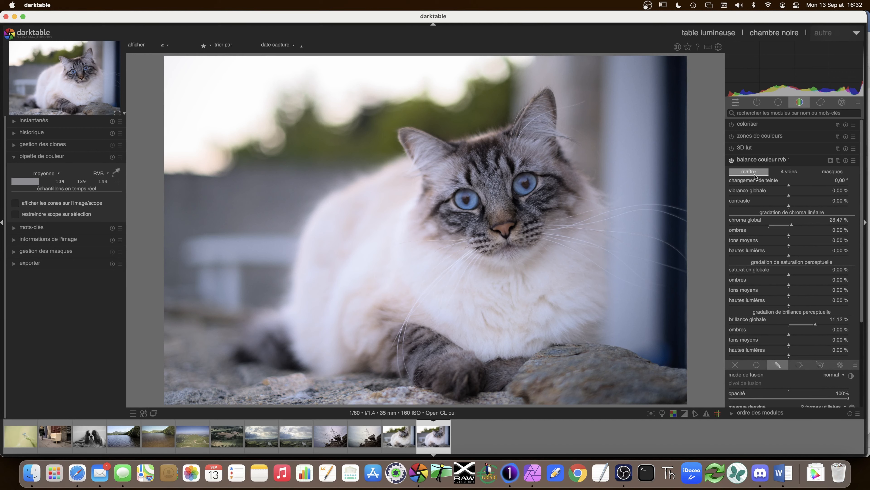
left_click(751, 160)
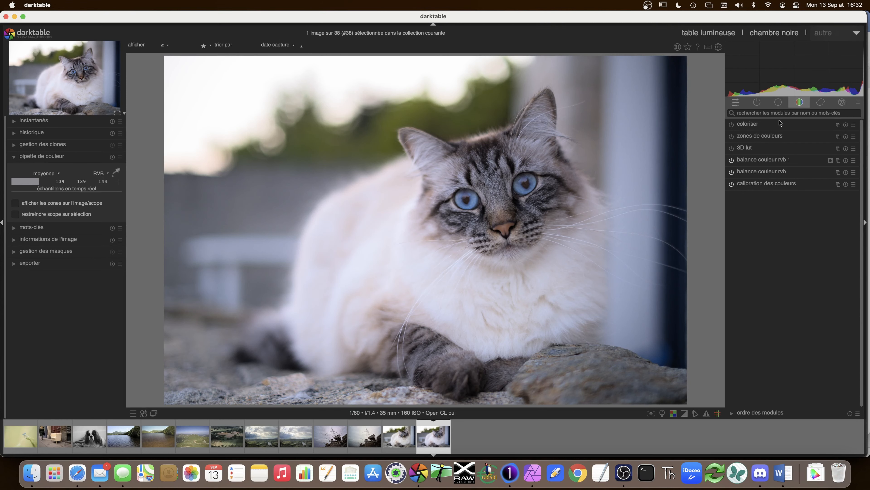
Enable contraste local with détail at 132 %, hautes lumières at 20 % and étendue tons moyens at 0,588
left_click(778, 102)
left_click(758, 124)
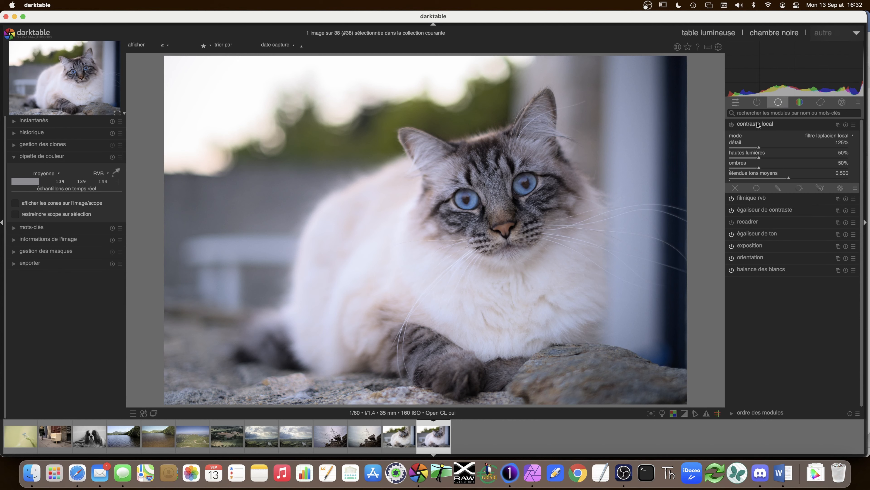
left_click(732, 126)
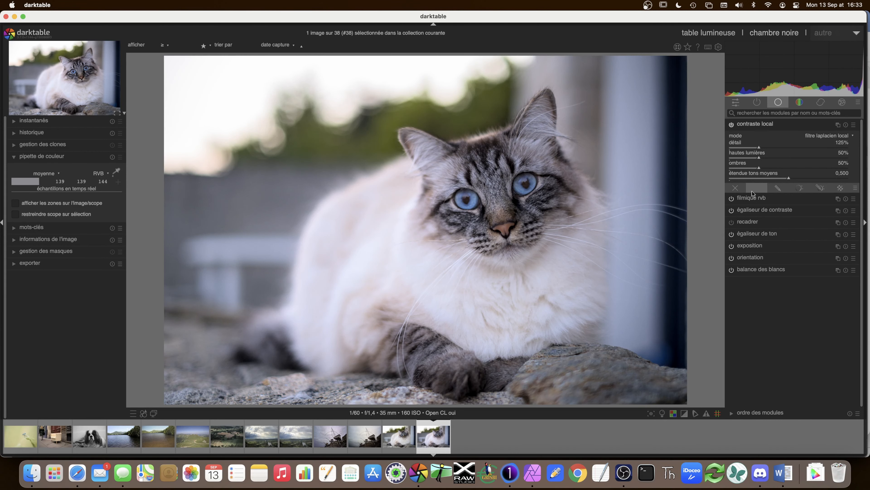
mouse_move(759, 147)
left_mouse_down()
mouse_move(804, 146)
mouse_move(756, 148)
left_mouse_up()
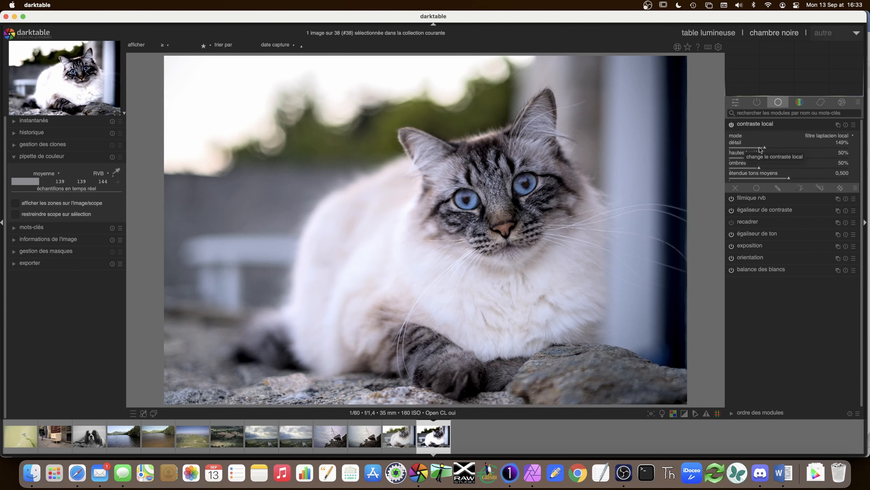
left_click(762, 149)
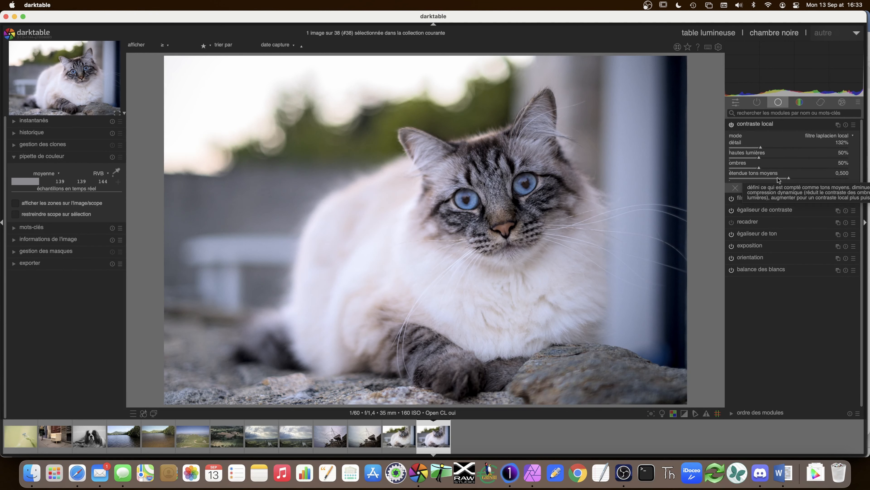
left_click(800, 179)
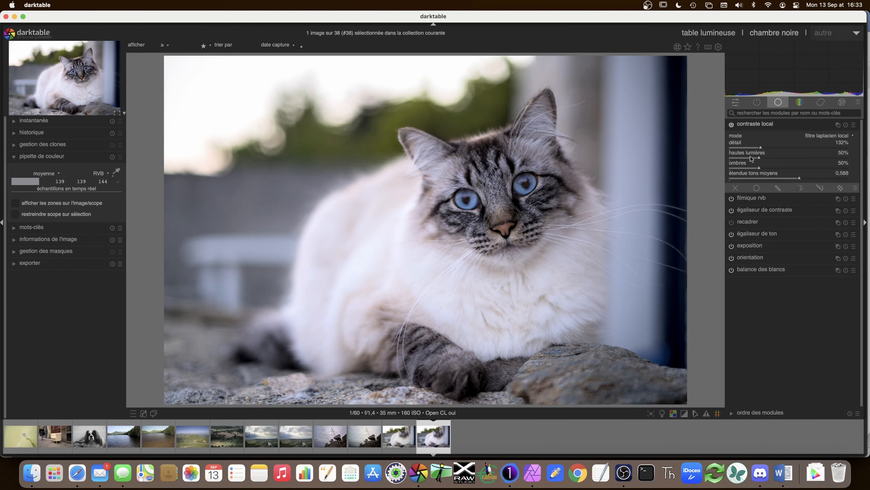
left_click(741, 158)
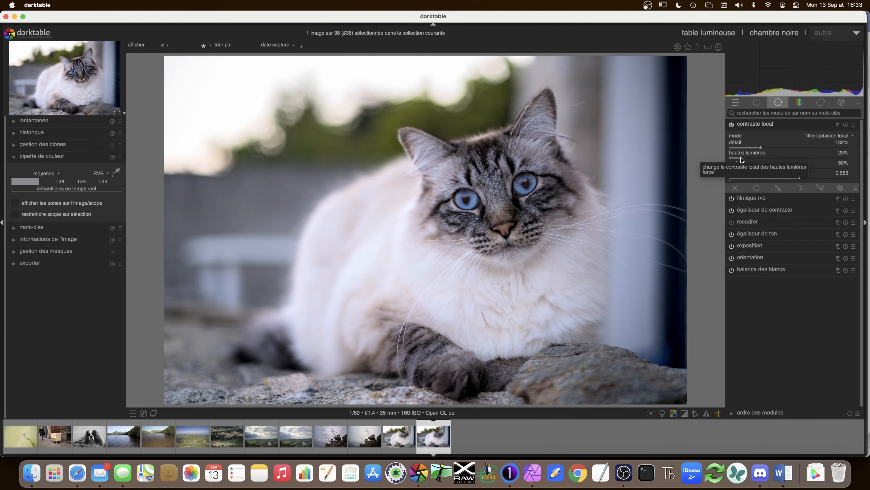
Compare the photo with and without contraste local, leaving the module enabled
left_click(732, 125)
left_click(731, 125)
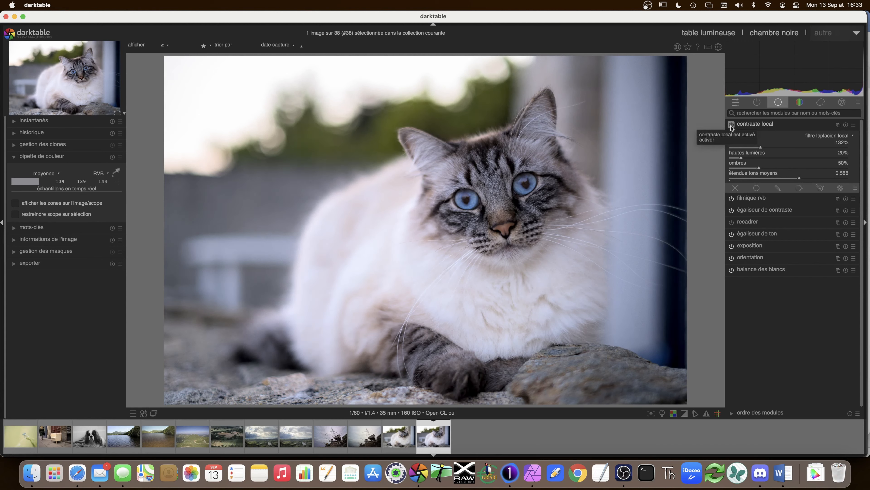
left_click(731, 125)
left_click(732, 125)
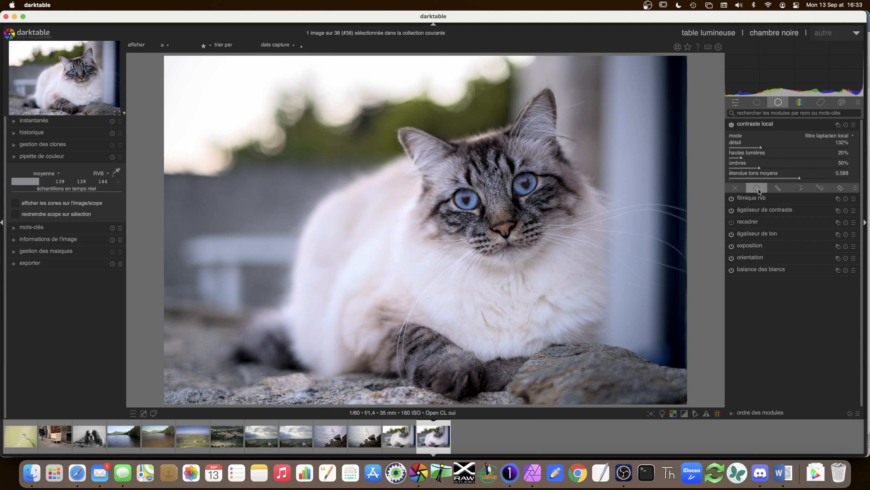
Activate a drawn mask for contraste local, display its overlay, and set seuil détails to 22 %
left_click(776, 188)
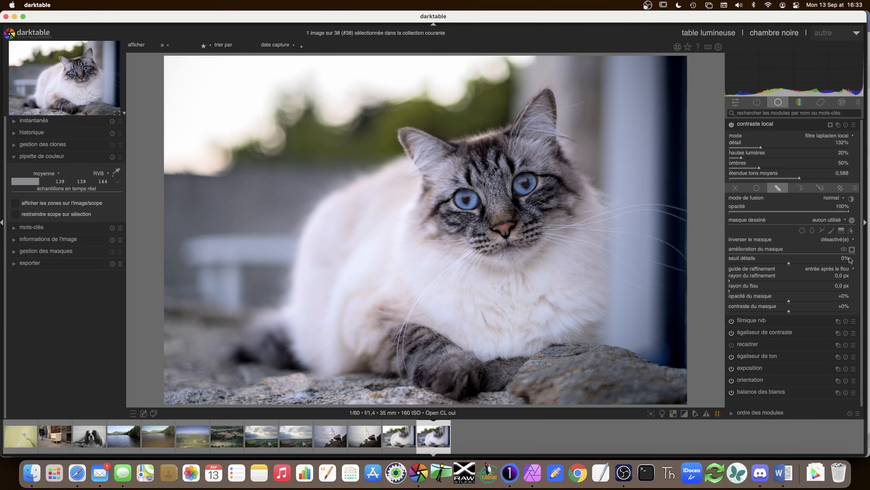
left_click(853, 250)
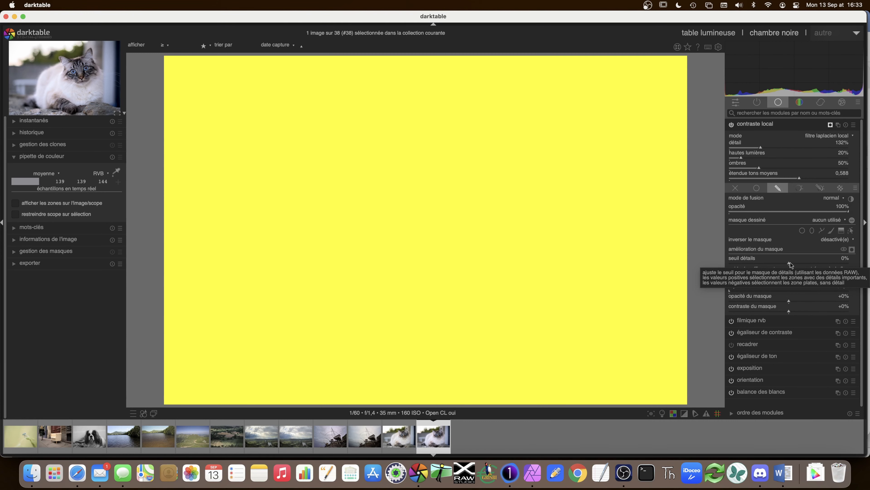
left_click_drag(789, 263, 802, 263)
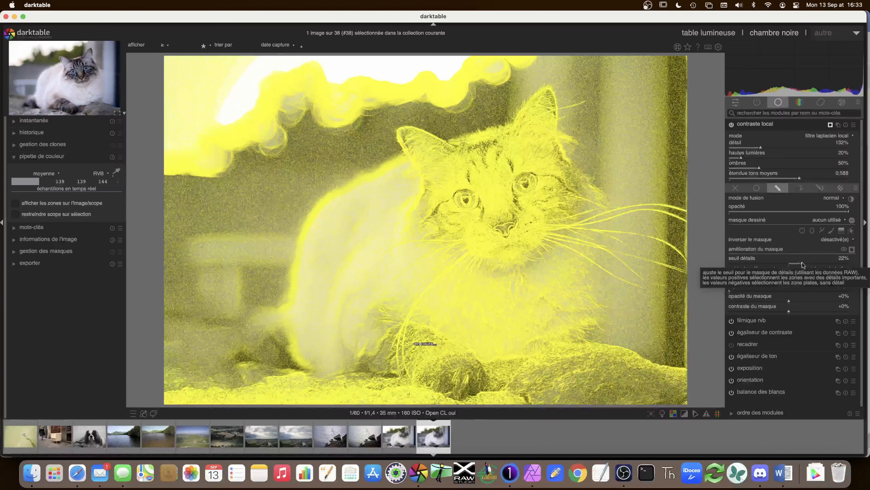
left_click_drag(803, 263, 803, 263)
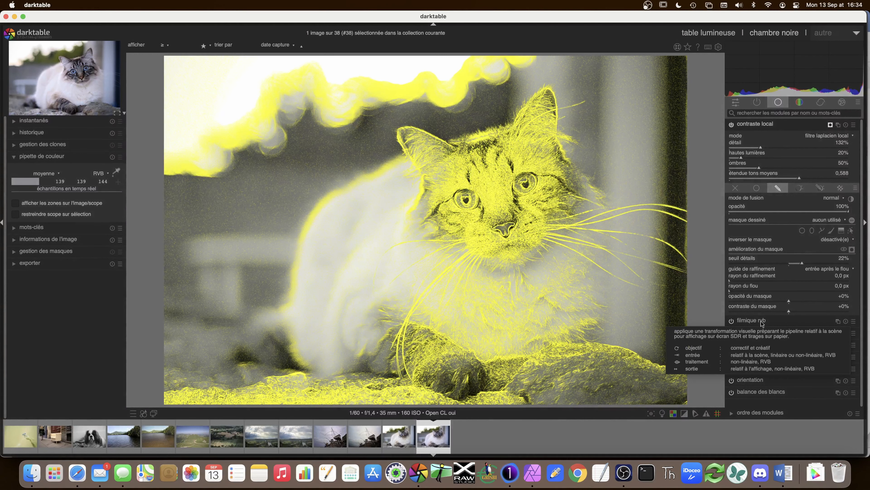
Set the detail mask's rayon du raffinement to 30,0 px and rayon du flou to 8,8 px, and hide the mask overlay
left_click(745, 282)
left_click(740, 280)
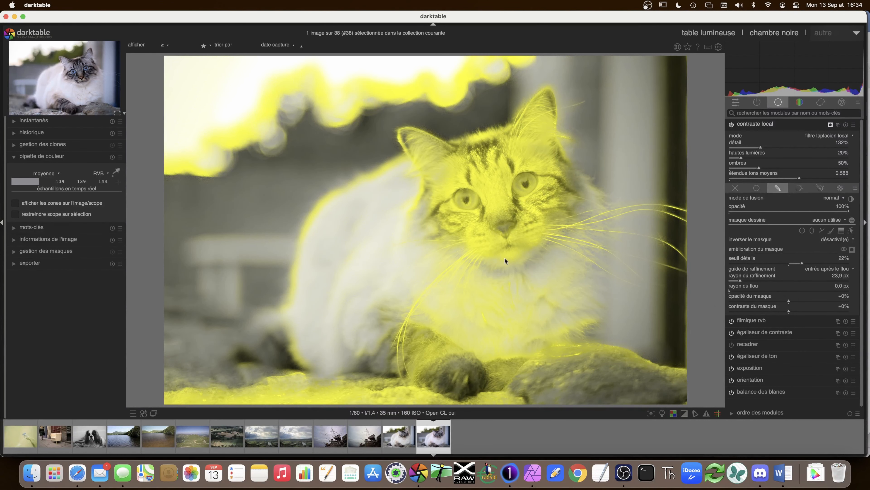
left_click(743, 280)
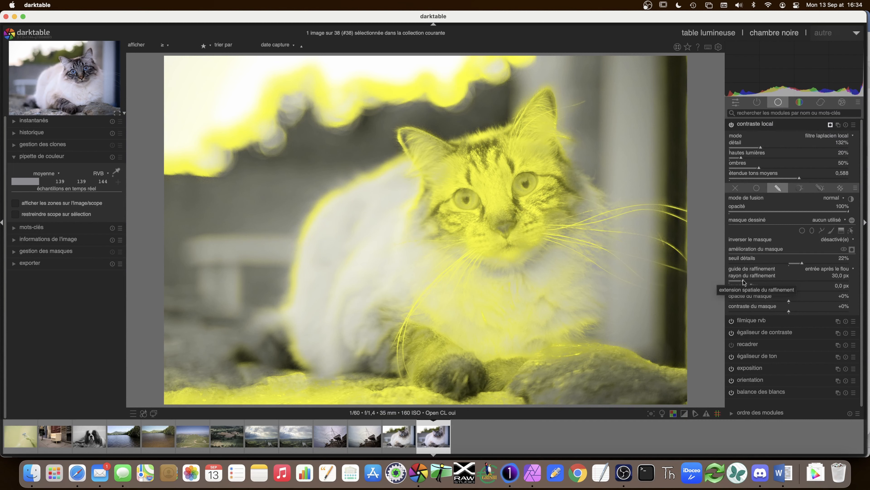
left_click(739, 291)
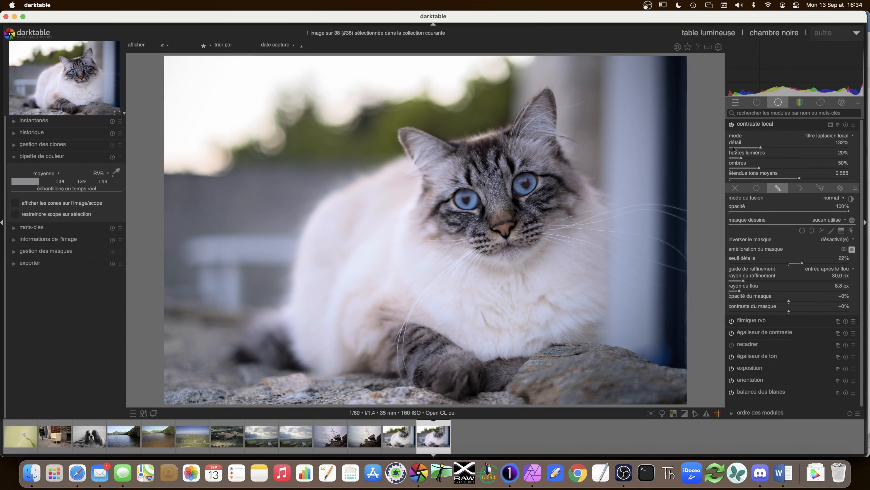
Compare the photo with and without the masked contraste local, leave it enabled, and collapse the module
left_click(731, 126)
left_click(731, 126)
left_click(732, 125)
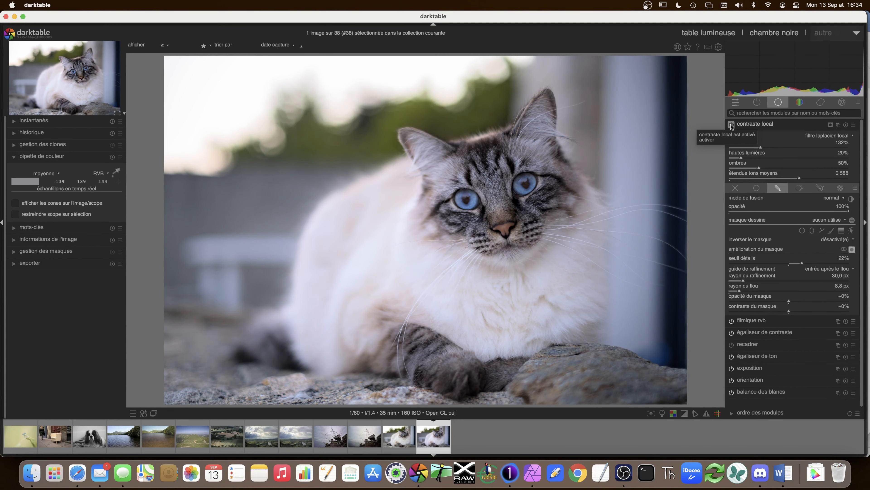
left_click(755, 125)
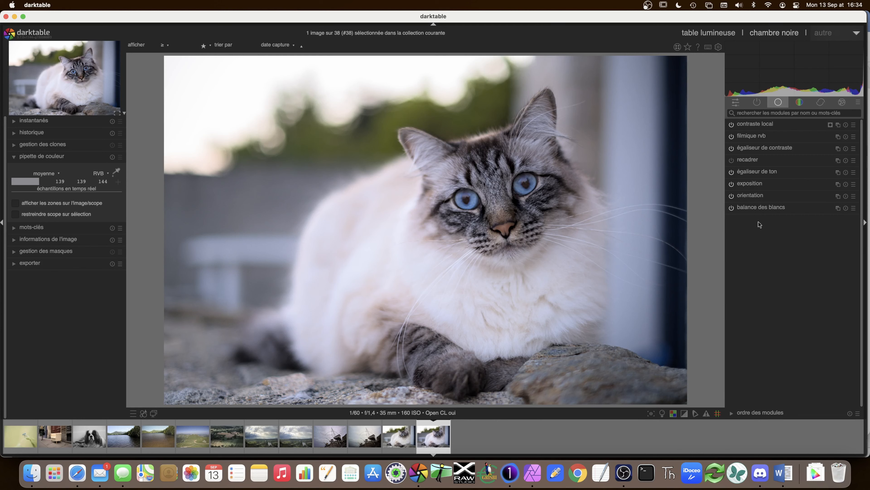
Review the list of active modules and enable the diffusion ou netteté effect
left_click(757, 103)
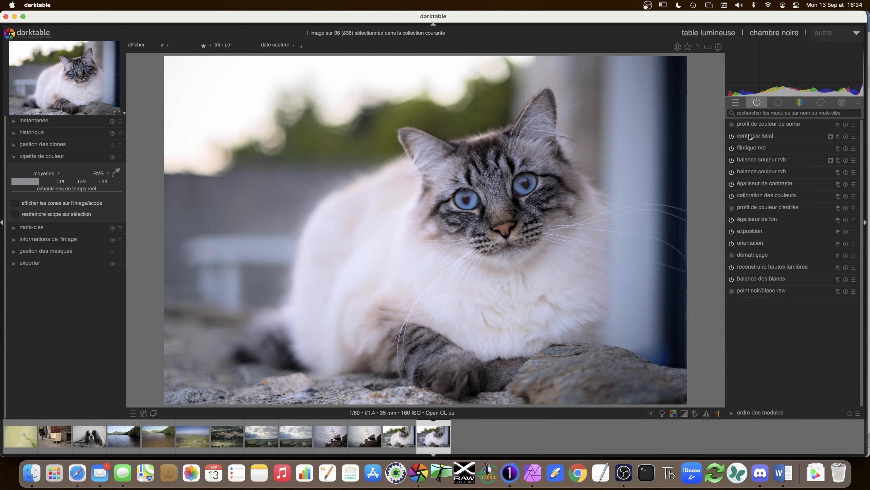
mouse_move(750, 138)
left_click(842, 102)
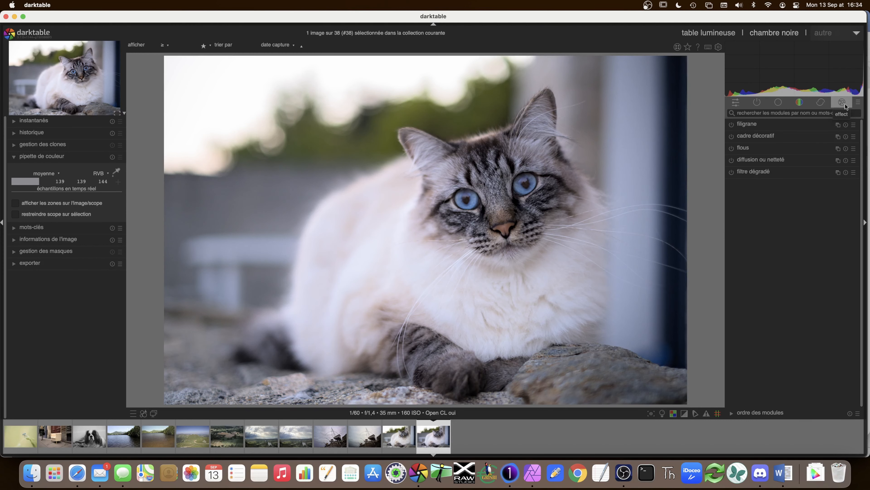
left_click(732, 160)
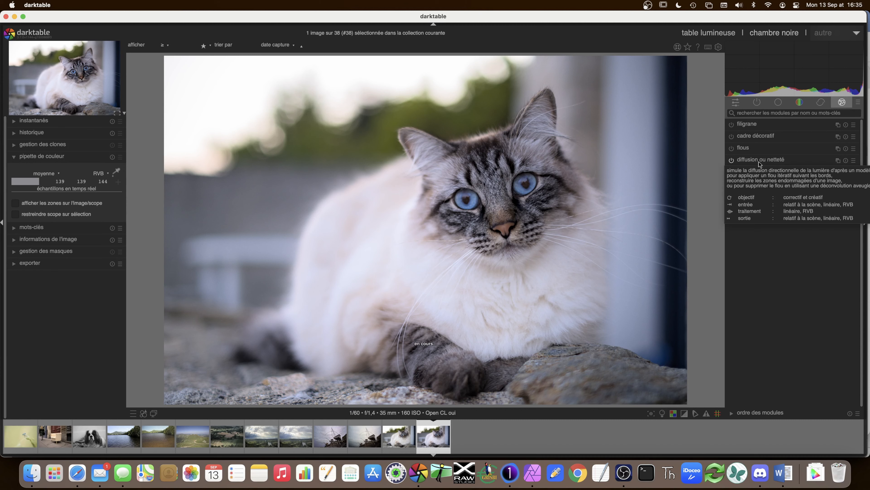
Display the active modules in pipeline order and switch off the diffusion ou netteté effect
left_click(756, 101)
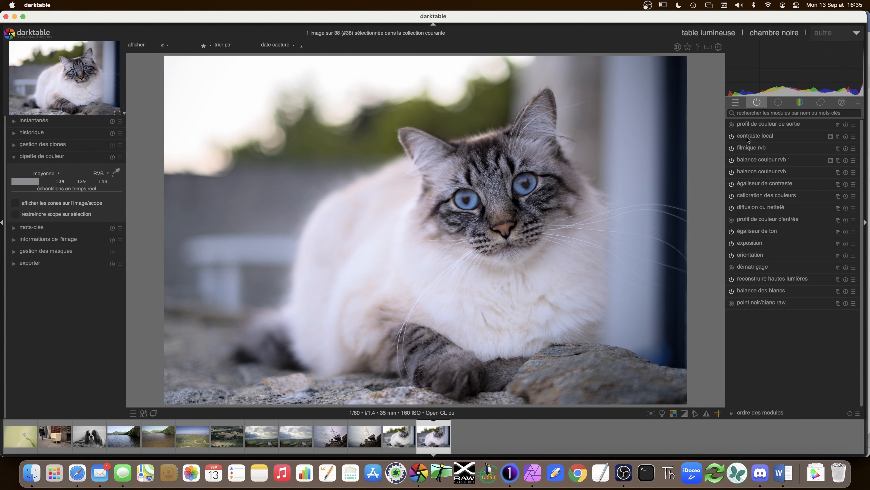
left_click(732, 207)
mouse_move(763, 232)
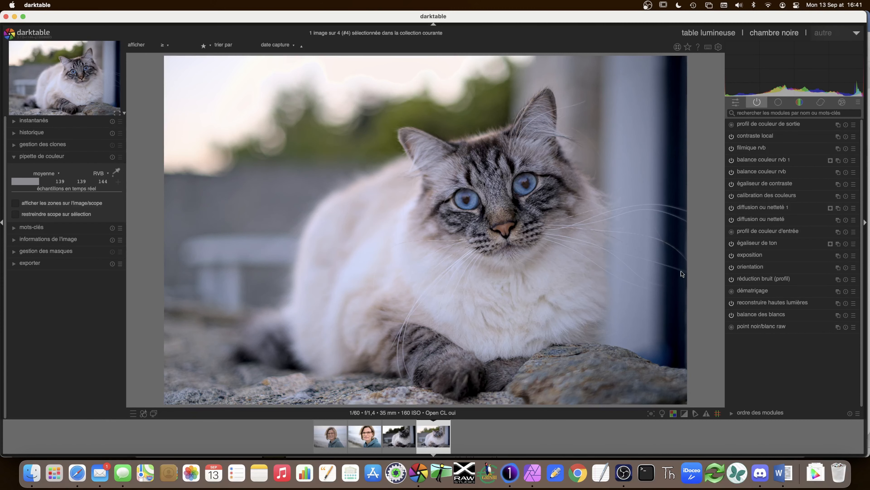
Create a new instance of the exposition module and set its exposure to 5 IL
left_click(837, 256)
left_click(826, 261)
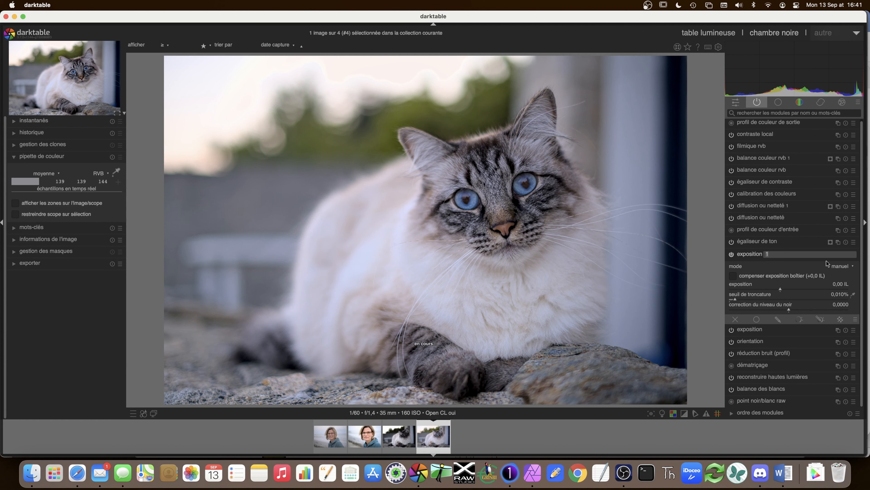
right_click(806, 291)
type("5")
key("Return")
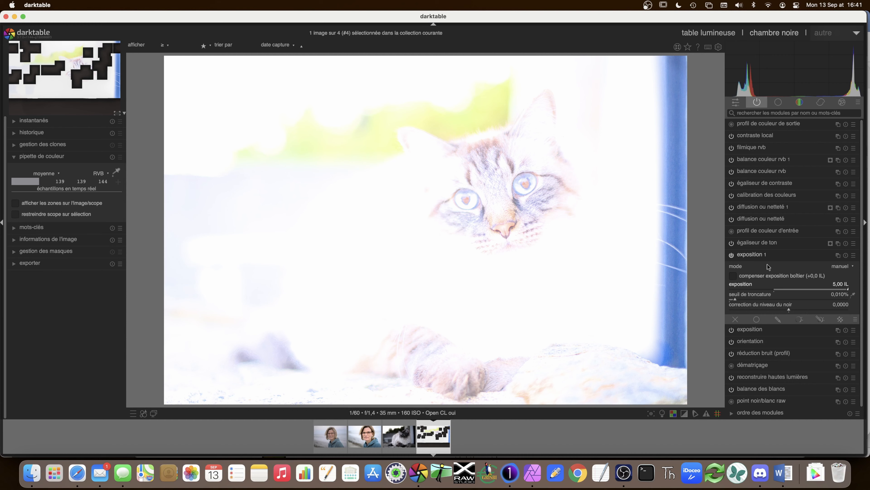
Add another new exposition instance above the +5 IL one and set its exposure to -5 IL
left_click(838, 256)
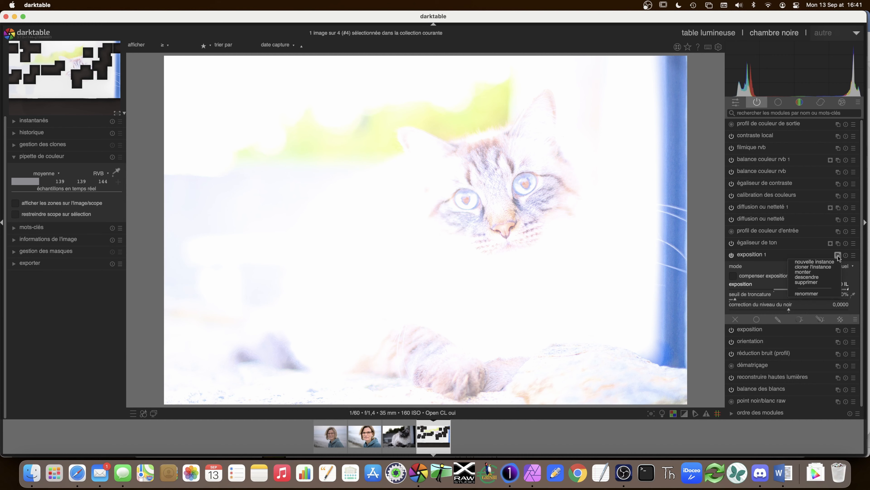
left_click(817, 262)
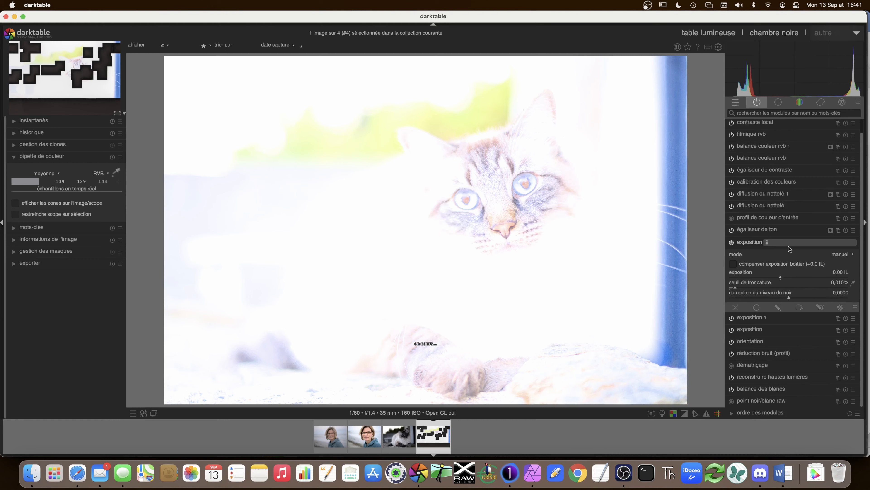
right_click(781, 277)
type("-4")
key("BackSpace")
type("5")
key("Return")
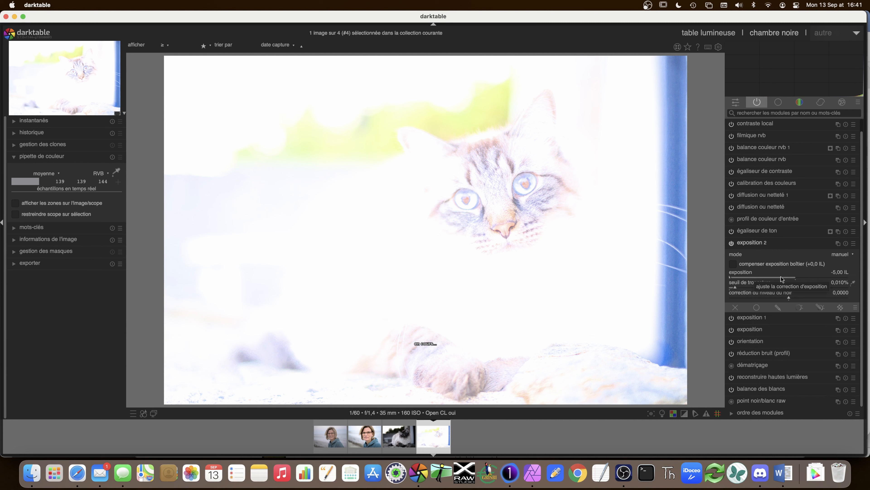